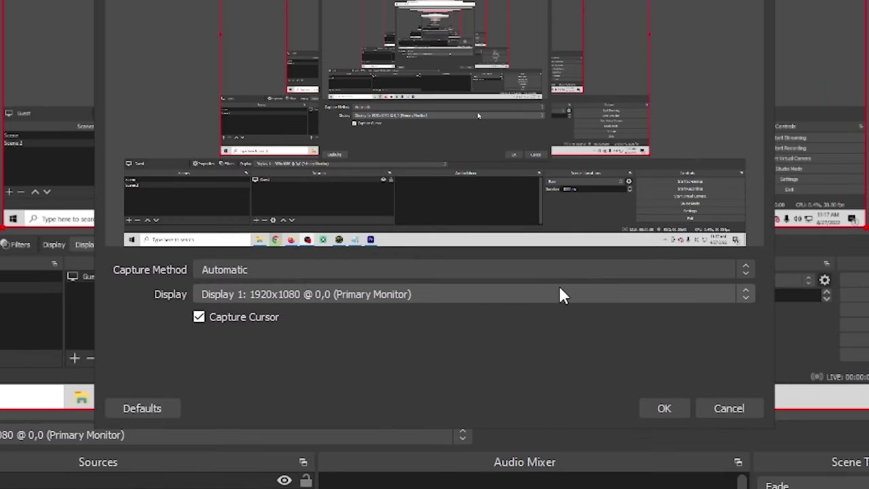
# Set the Guest capture's display to Display 2: 1360x768 and enlarge the capture to fill the canvas.
pyautogui.click(537, 323)
pyautogui.click(681, 415)
pyautogui.moveTo(561, 264); pyautogui.dragTo(657, 369)
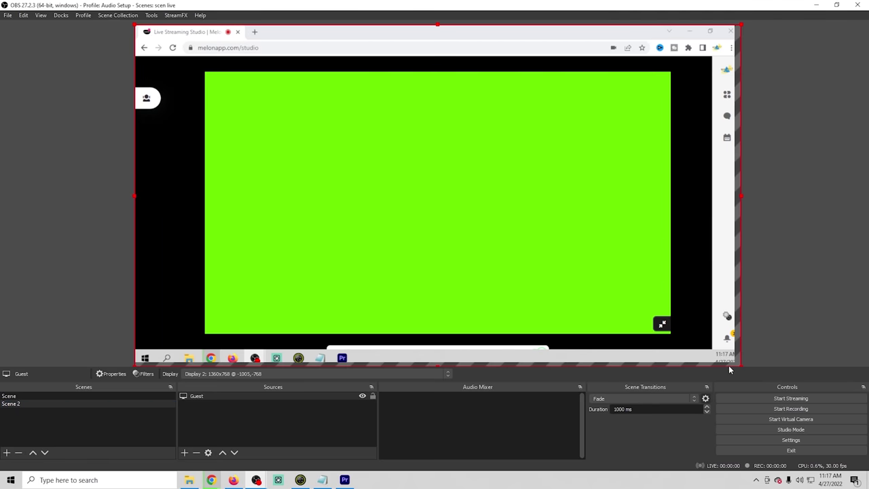
# Bring the guest's camera onto the stage in the Melon live streaming studio.
pyautogui.click(151, 97)
pyautogui.click(354, 148)
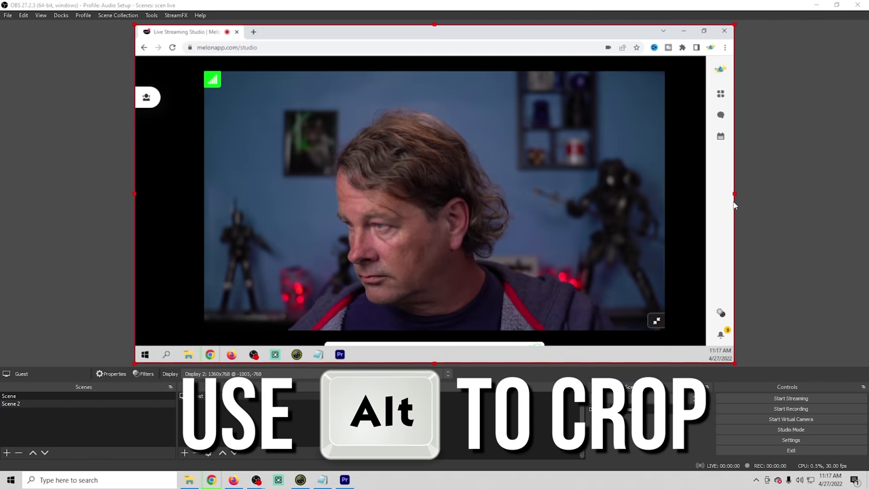
# Crop all four sides of the Guest capture to the camera picture and scale it to fill the canvas.
pyautogui.moveTo(734, 193); pyautogui.dragTo(665, 194)
pyautogui.moveTo(400, 25); pyautogui.dragTo(400, 71)
pyautogui.moveTo(134, 217); pyautogui.dragTo(203, 219)
pyautogui.moveTo(423, 363); pyautogui.dragTo(423, 330)
pyautogui.moveTo(442, 258); pyautogui.dragTo(372, 209)
pyautogui.moveTo(595, 281); pyautogui.dragTo(734, 360)
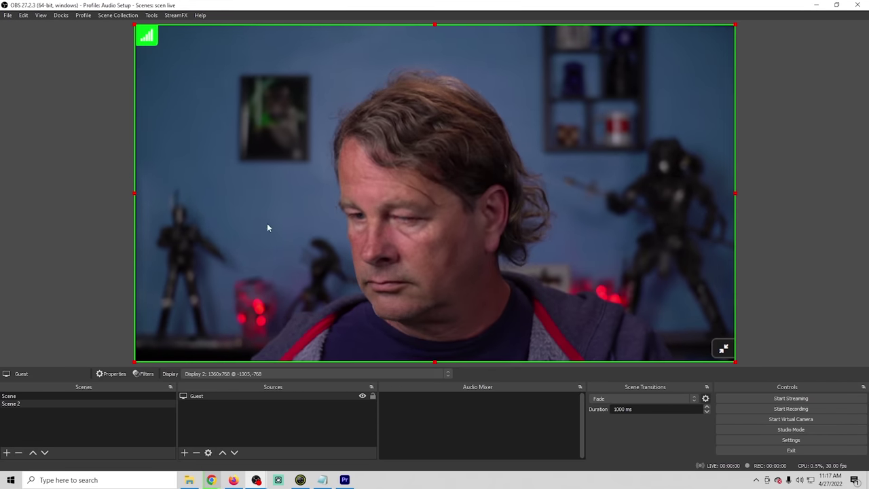
# Add an Audio Output Capture source named "Desktop All" using the Headset Earphone (Zone Wireless Plus) device.
pyautogui.click(184, 452)
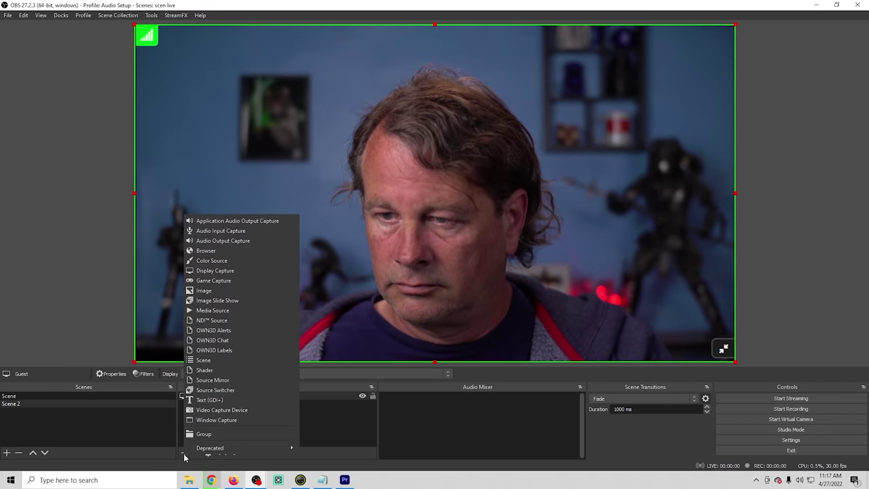
pyautogui.click(218, 242)
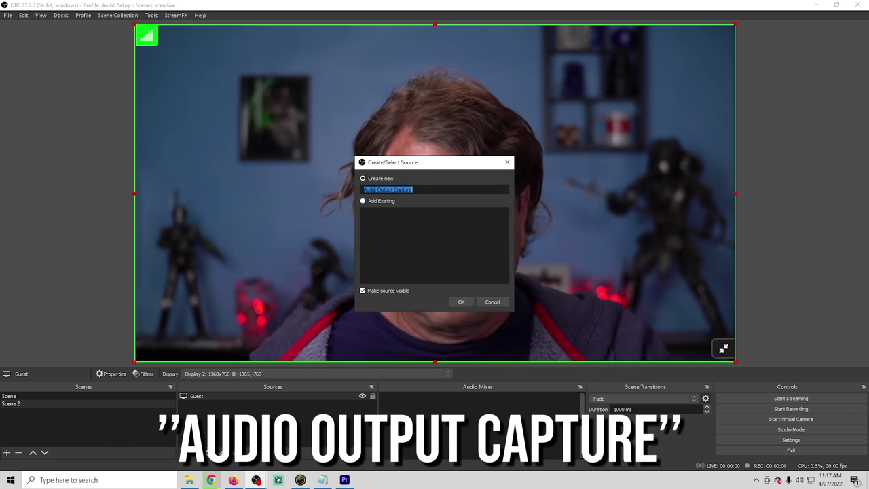
pyautogui.write('Desktop All')
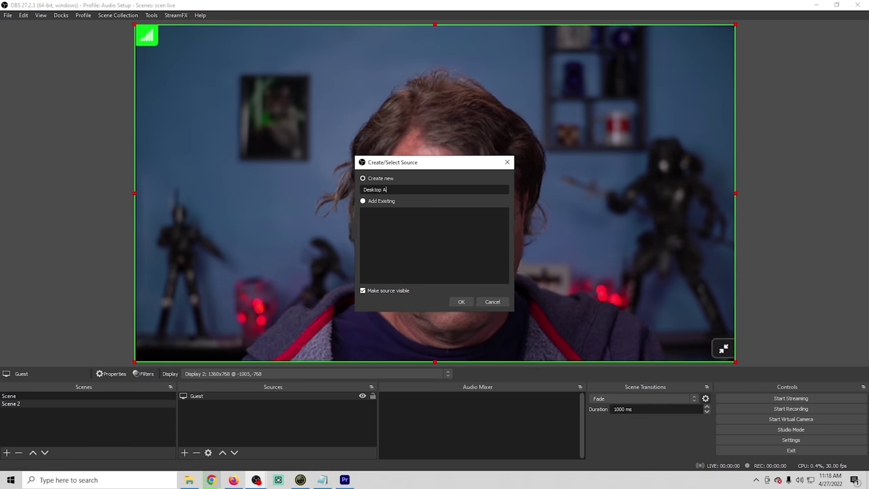
pyautogui.click(461, 302)
pyautogui.click(367, 125)
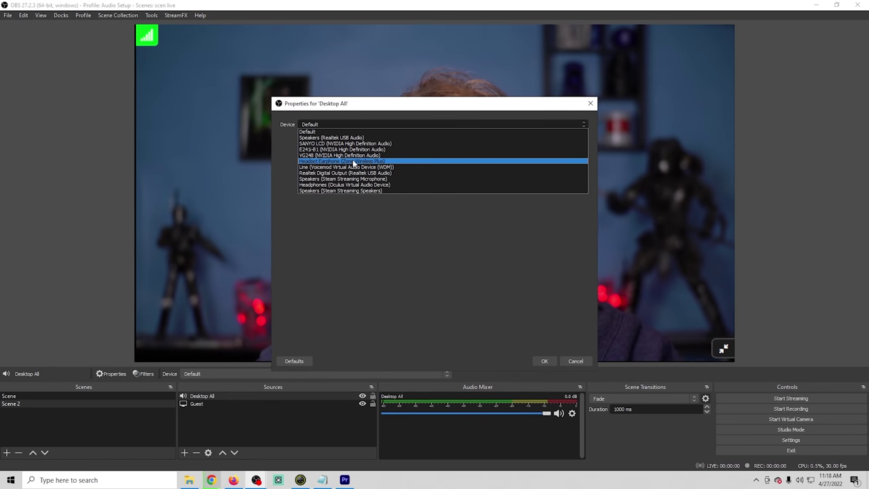
pyautogui.click(351, 161)
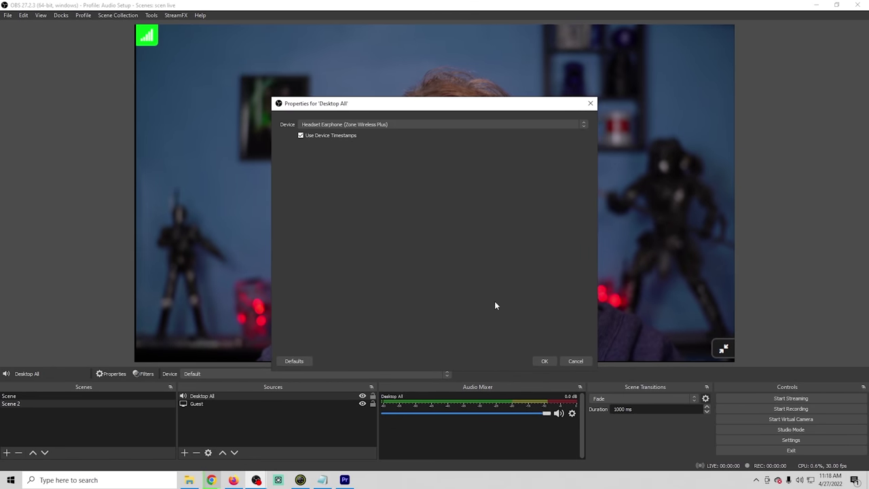
pyautogui.click(546, 361)
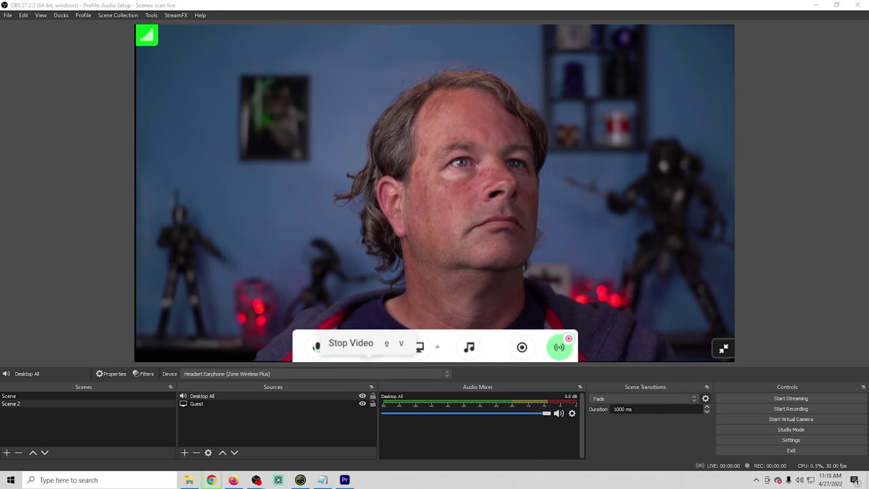
# Share the local video file WOGO Ending.mp4 on the stage of the Melon studio.
pyautogui.click(437, 347)
pyautogui.click(359, 288)
pyautogui.press('Return')
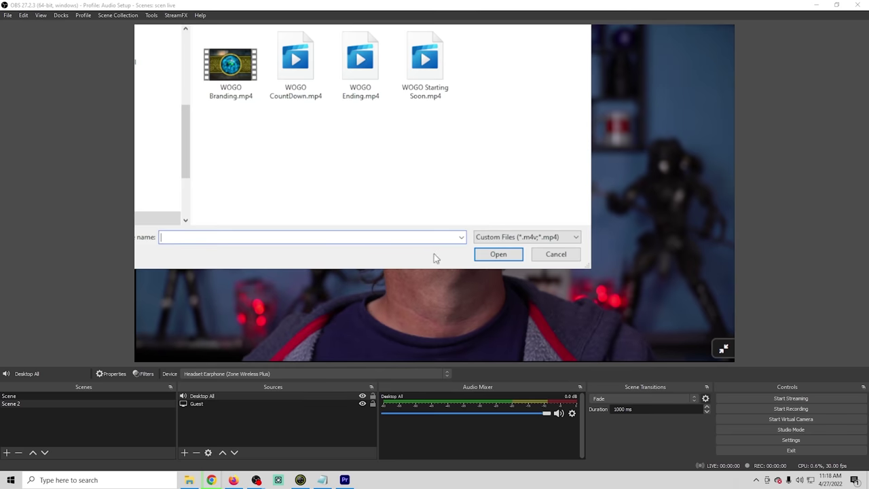
pyautogui.click(361, 68)
pyautogui.click(503, 256)
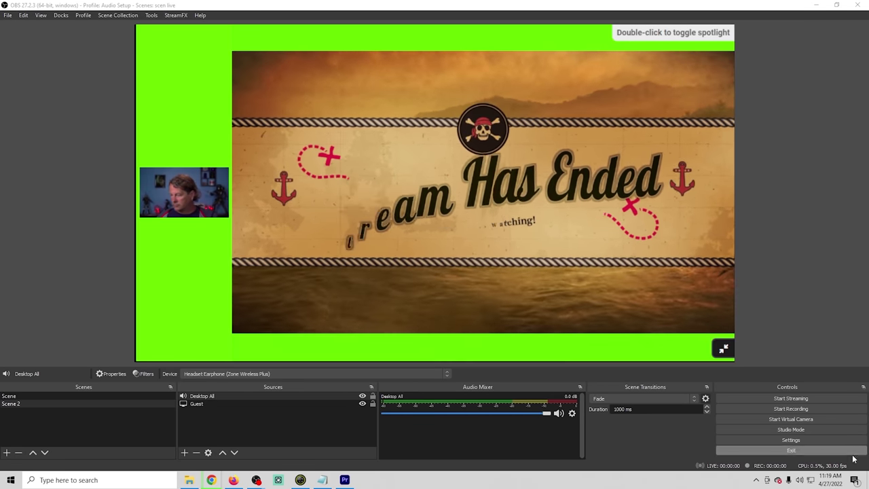
# Set the Windows audio playback device to Headset Earphone (Zone Wireless Plus).
pyautogui.click(800, 481)
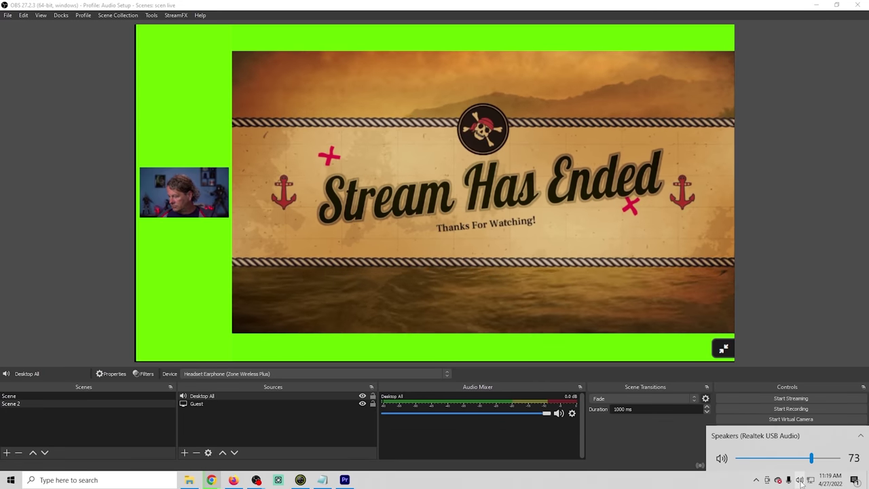
pyautogui.click(780, 433)
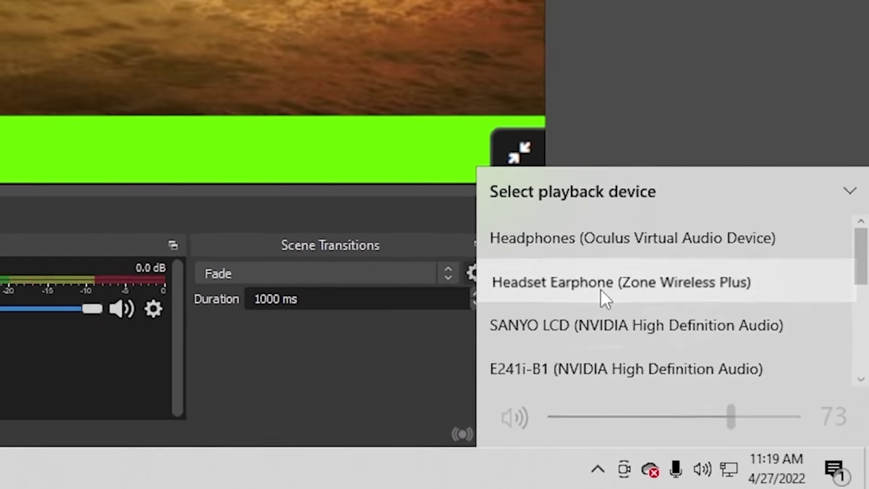
pyautogui.click(498, 203)
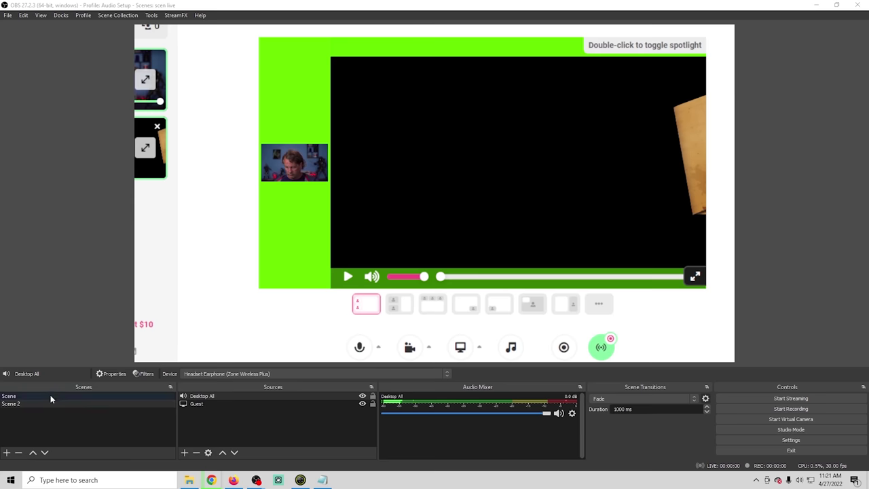
# In the scene "Scene", add an Audio Output Capture named "Desktop Me" using the Headset Earphone (Zone Wireless Plus) device.
pyautogui.click(50, 398)
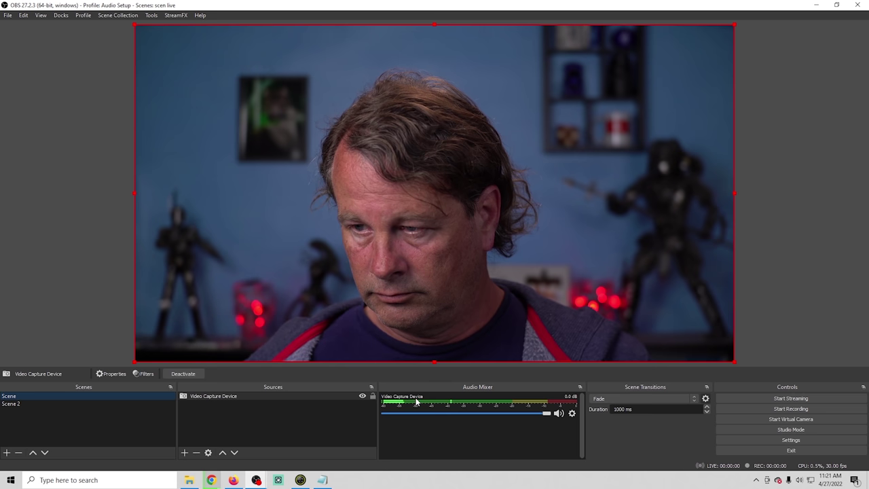
pyautogui.click(184, 452)
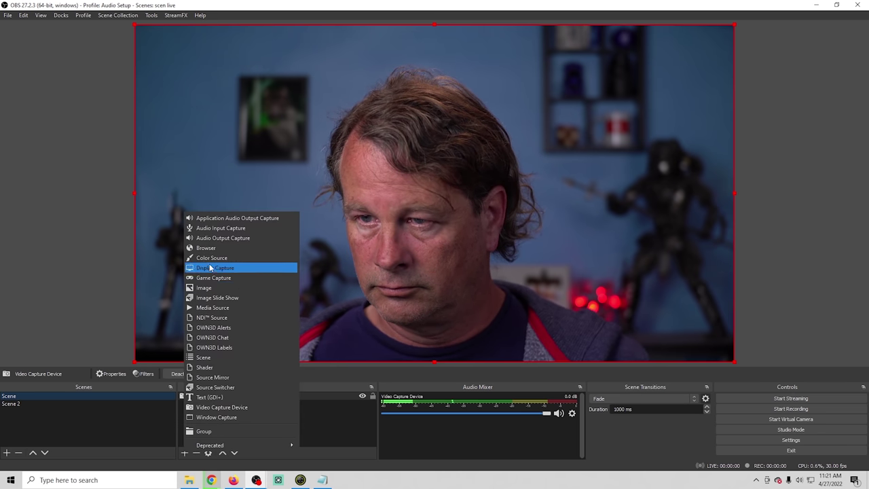
pyautogui.click(216, 239)
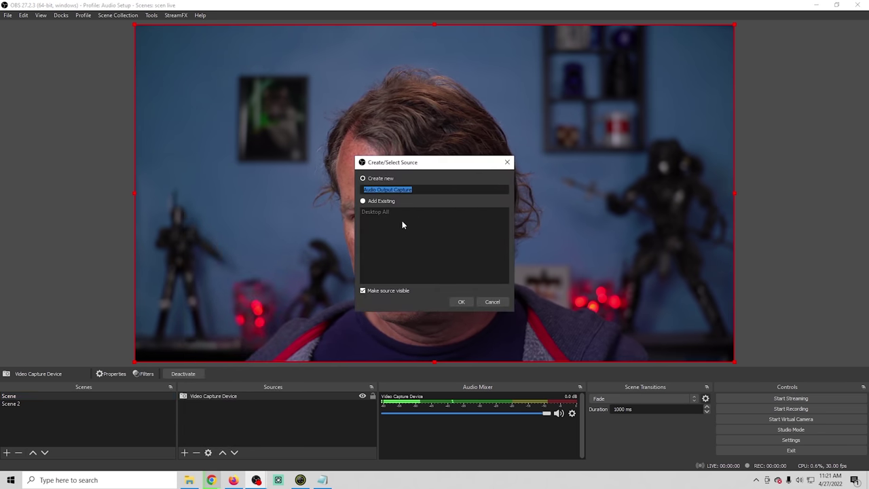
pyautogui.write('De')
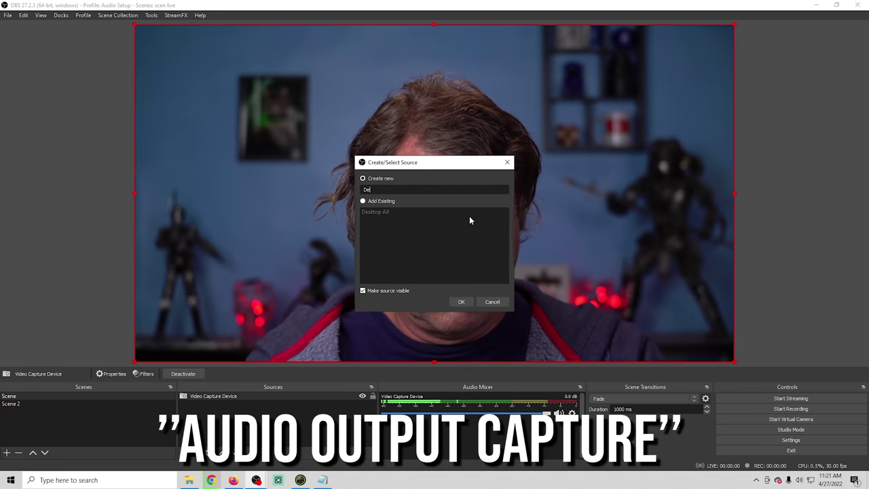
pyautogui.write('sktop Me')
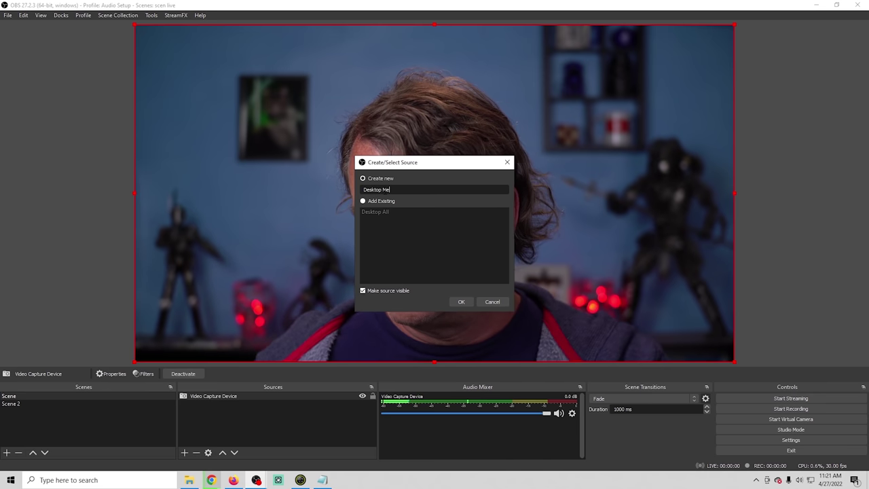
pyautogui.click(461, 301)
pyautogui.click(580, 125)
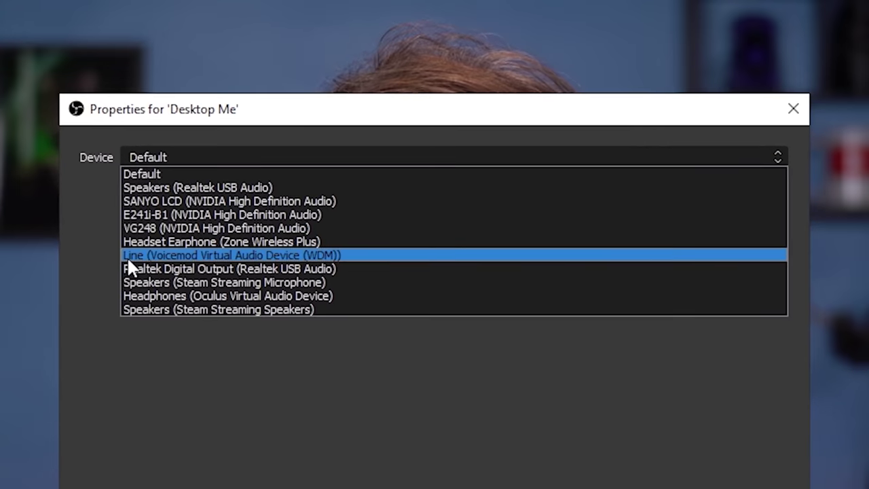
pyautogui.click(309, 159)
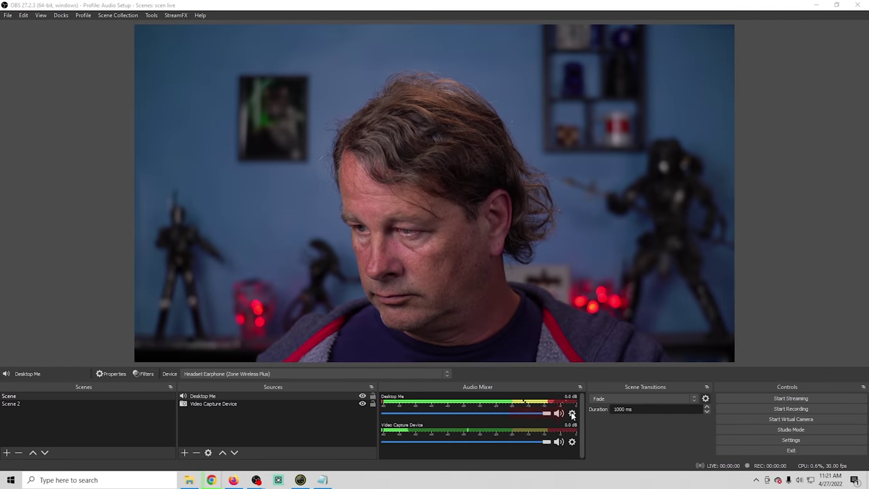
# Set the audio monitoring of Desktop Me to Monitor Only (mute output) in the Advanced Audio Properties.
pyautogui.click(572, 413)
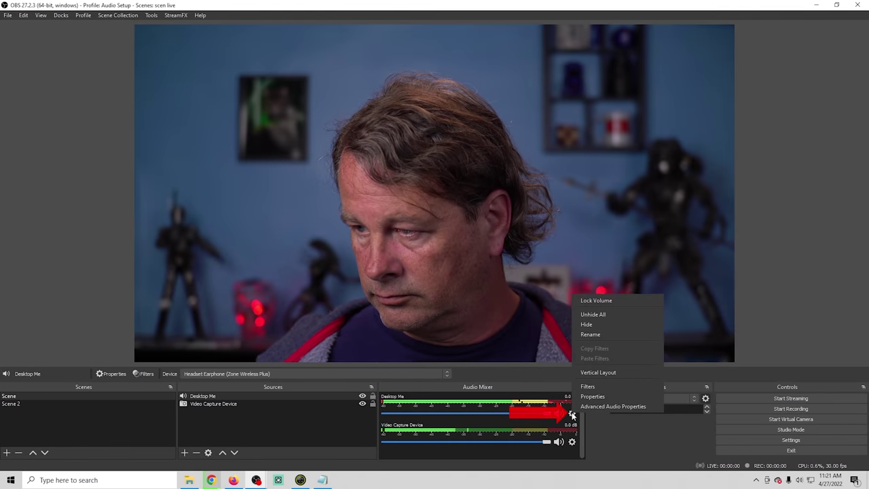
pyautogui.click(594, 406)
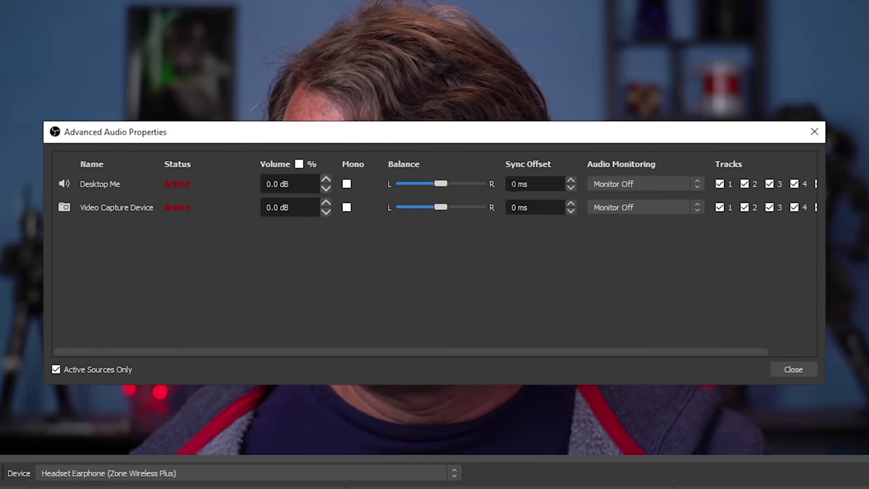
pyautogui.click(698, 182)
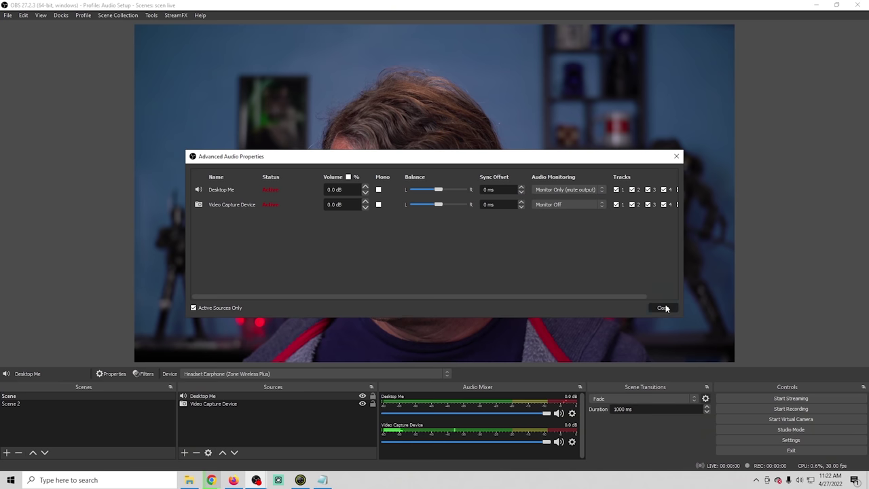
pyautogui.click(662, 307)
# In Scene 2, play the shared ending video and set the audio monitoring of Desktop All to Monitor and Output.
pyautogui.click(57, 401)
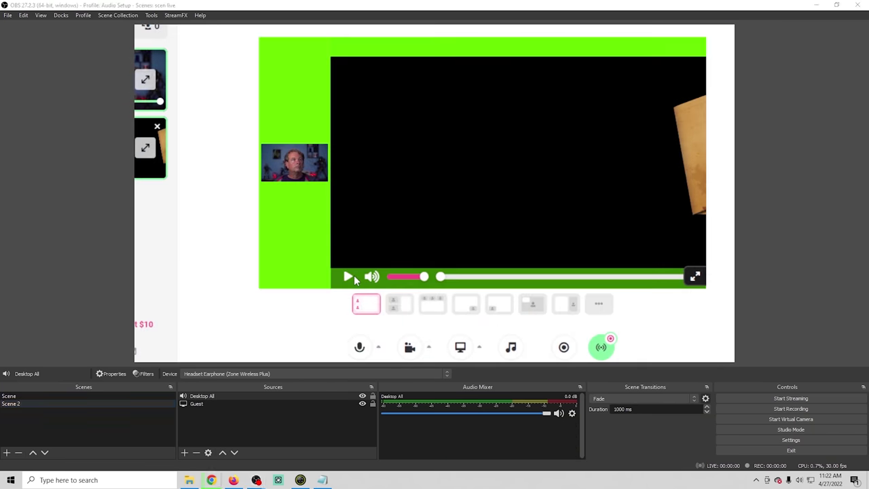
pyautogui.click(349, 277)
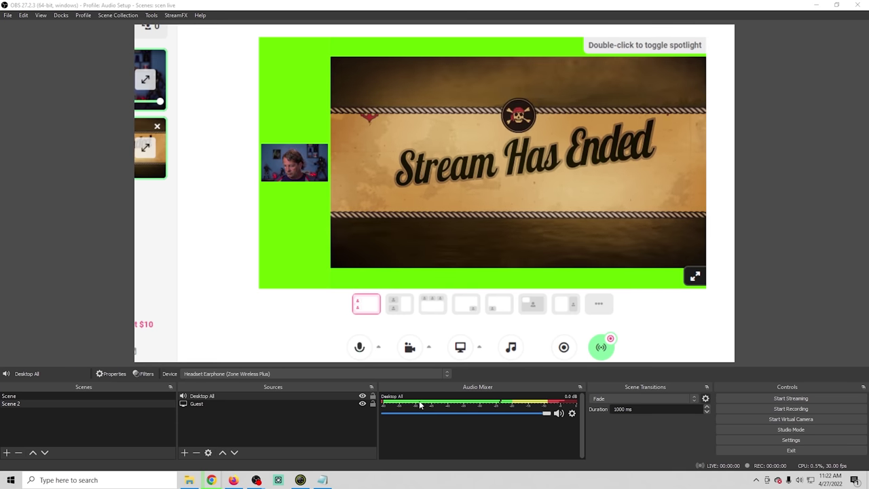
pyautogui.click(572, 414)
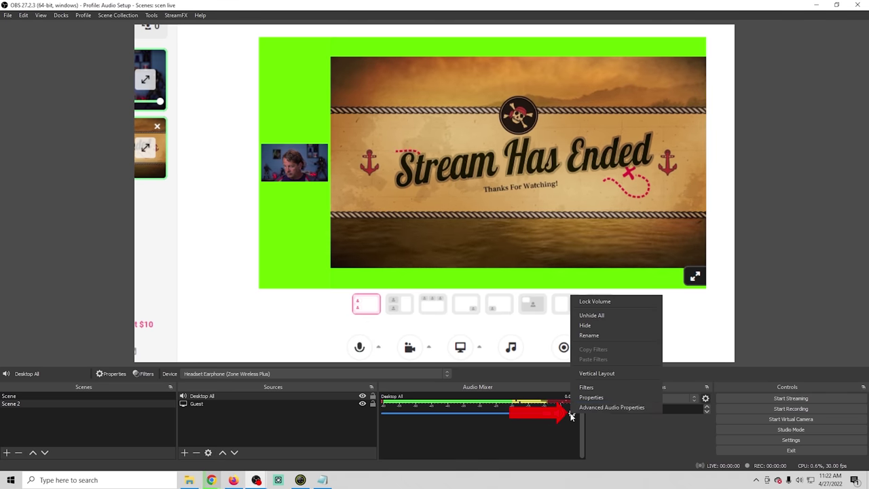
pyautogui.click(592, 406)
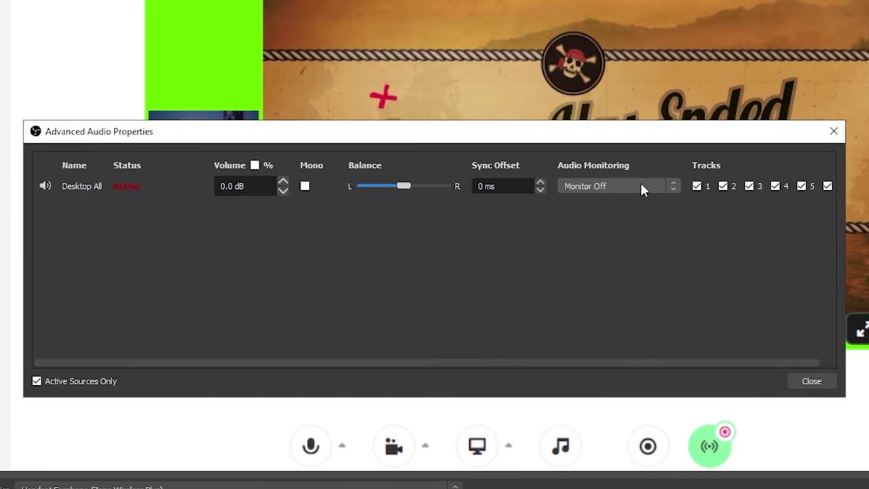
pyautogui.click(673, 186)
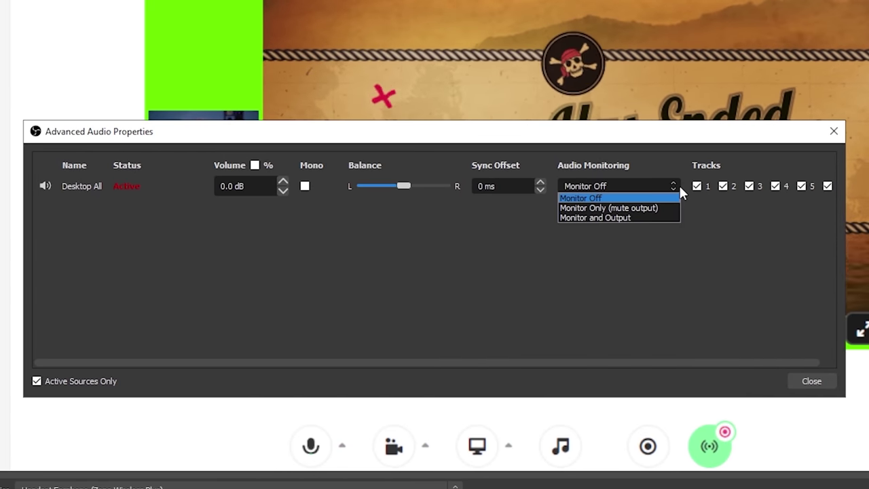
pyautogui.click(609, 217)
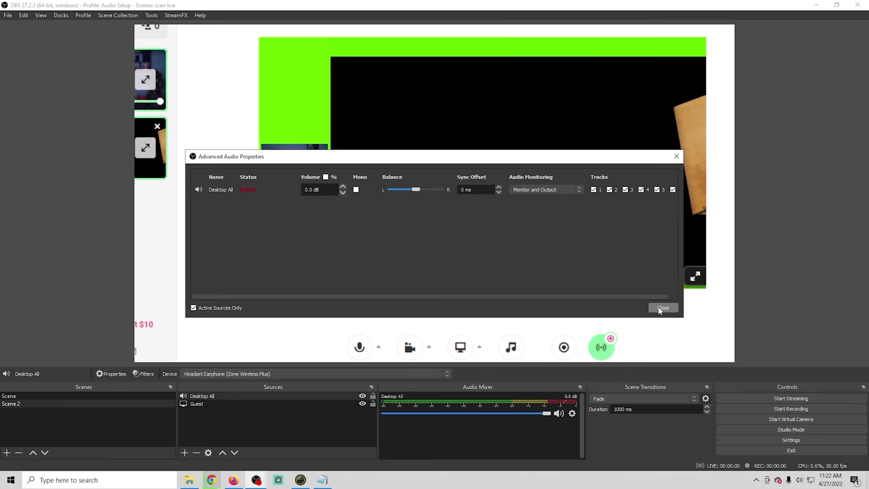
pyautogui.click(807, 381)
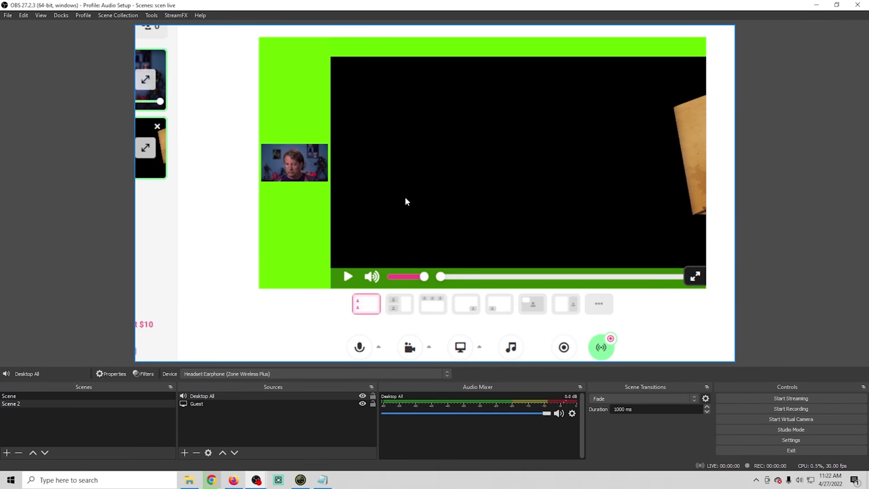
# Expand the Melon studio stage to full screen.
pyautogui.click(694, 276)
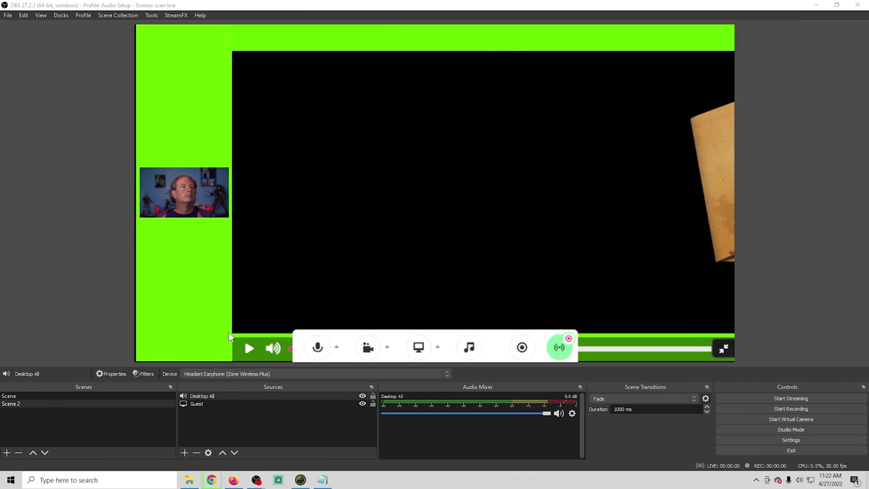
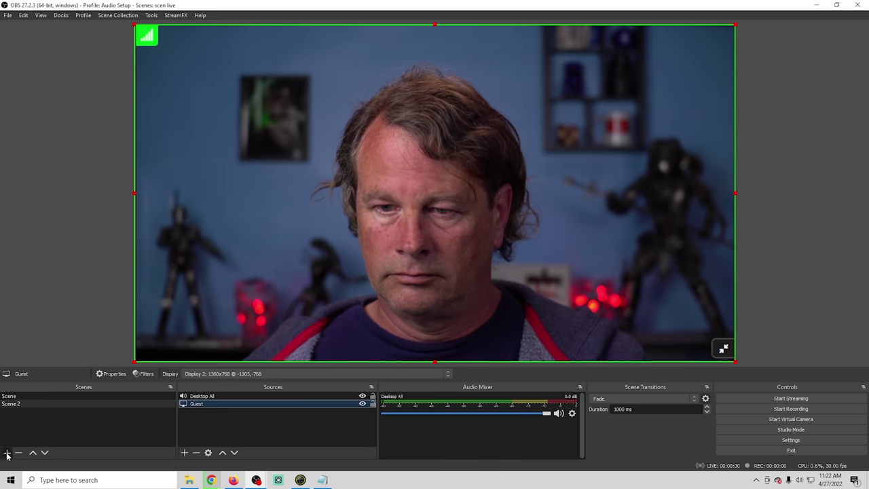
# Add a new scene named "Game".
pyautogui.click(6, 453)
pyautogui.write('Game')
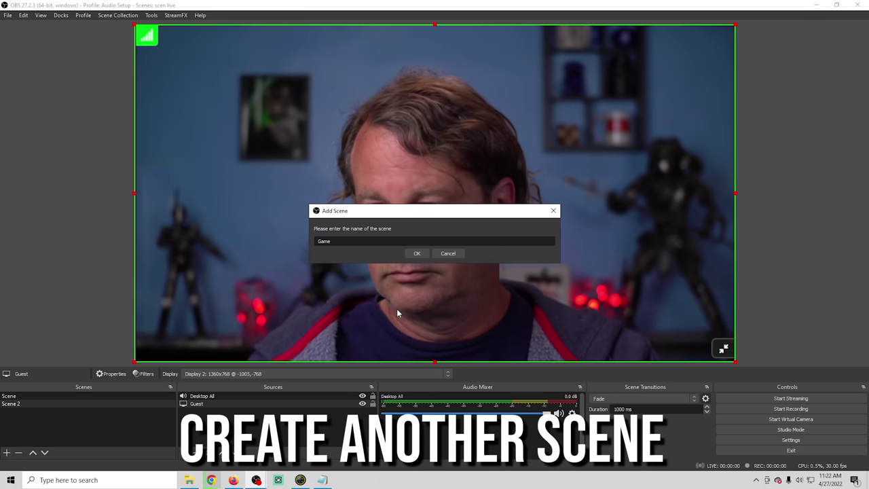
pyautogui.press('Return')
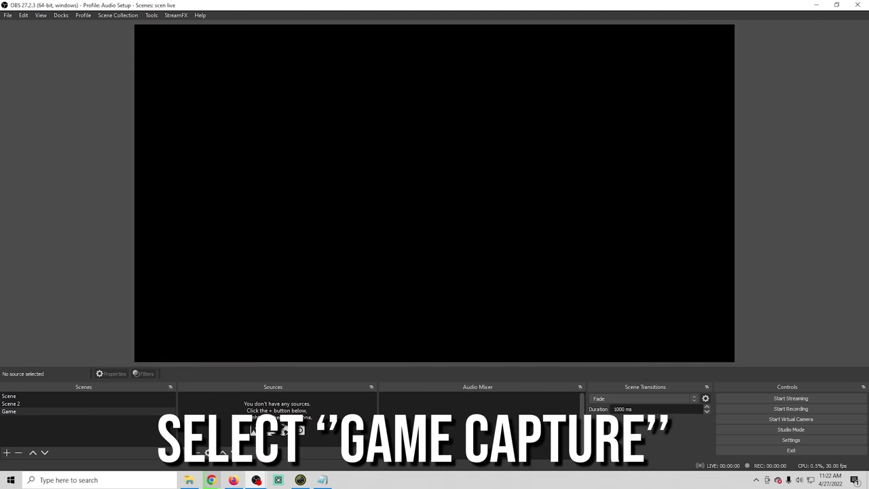
# Add a Game Capture source to the Game scene in the mode that captures any fullscreen application.
pyautogui.click(185, 452)
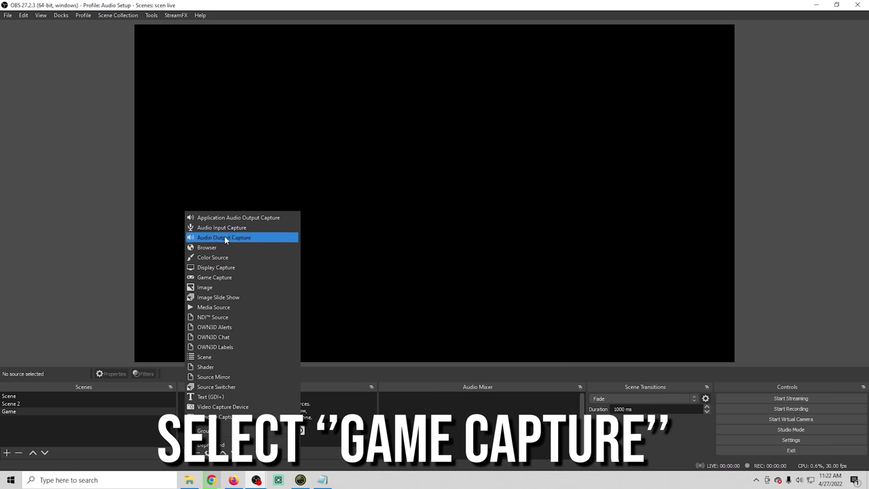
pyautogui.click(212, 277)
pyautogui.click(456, 301)
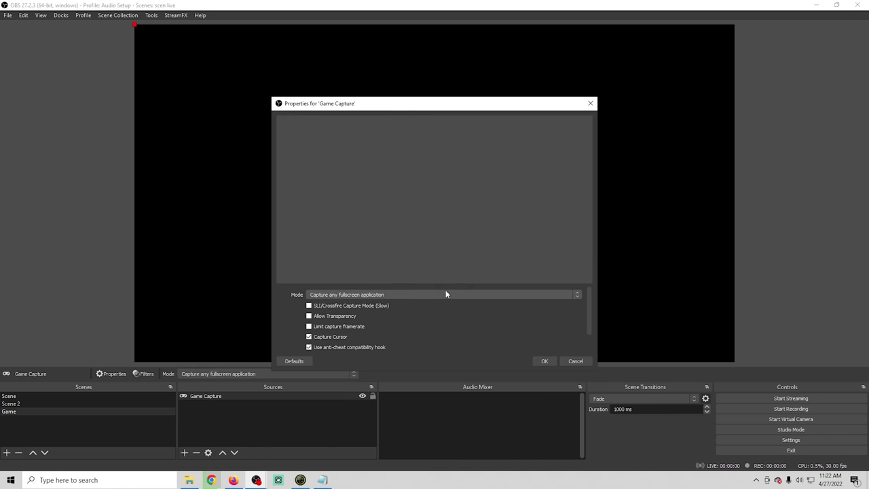
pyautogui.click(545, 361)
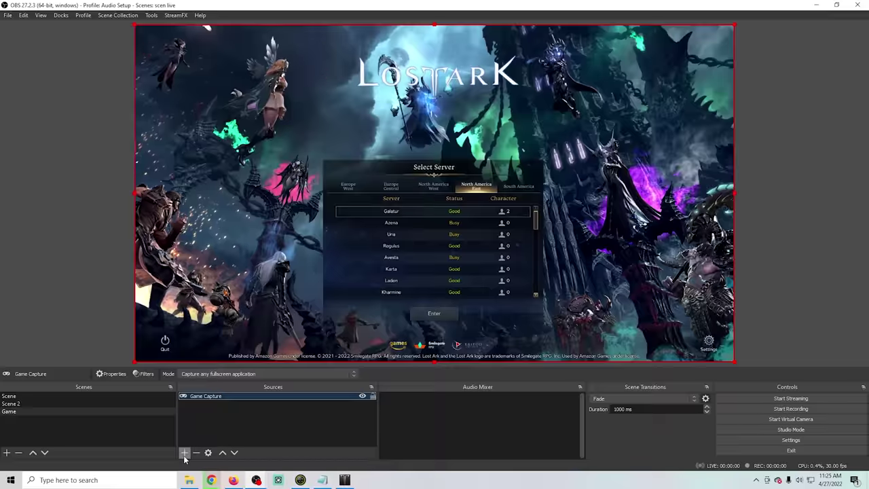
# Add the existing Desktop All audio output capture to the Game scene.
pyautogui.click(184, 457)
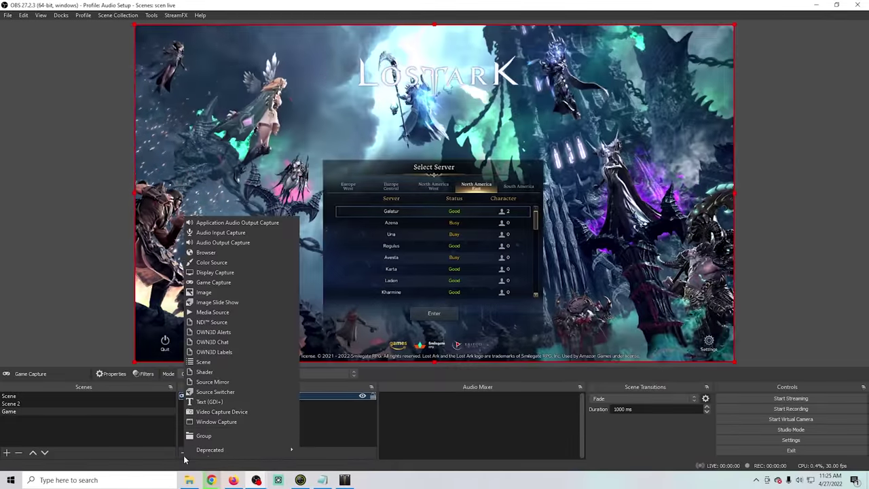
pyautogui.click(229, 242)
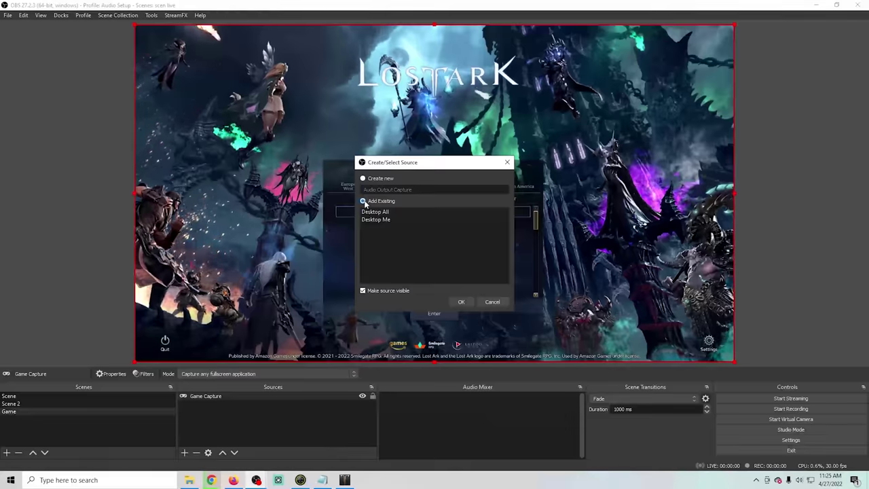
pyautogui.click(368, 212)
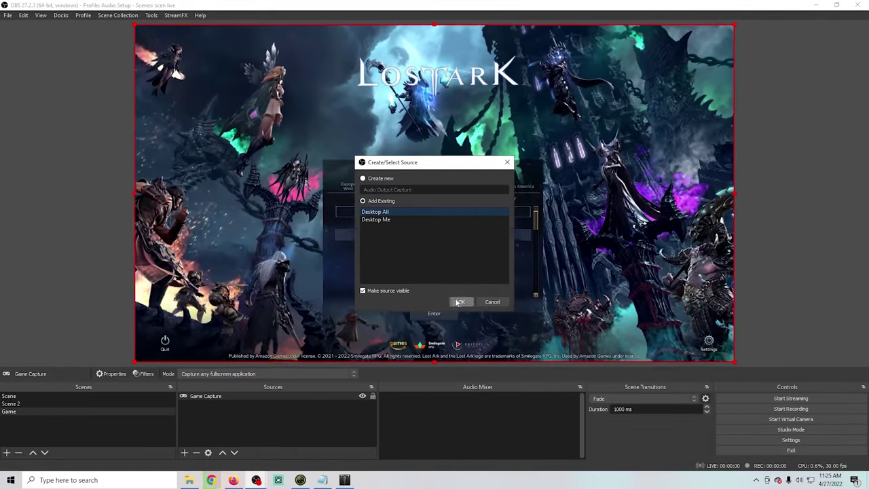
pyautogui.click(461, 301)
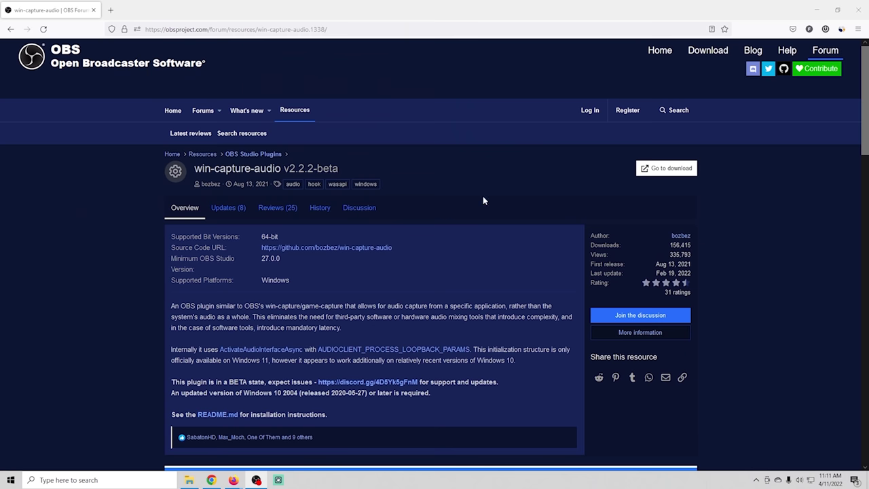
# Download win-capture-audio-2.2.2-beta-setup.exe from the plugin's GitHub release page.
pyautogui.click(669, 170)
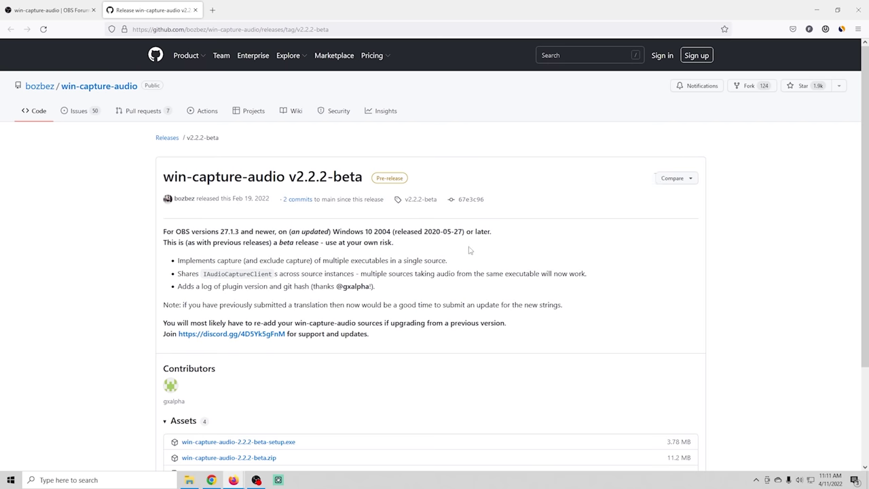
pyautogui.scroll(-3, 382, 324)
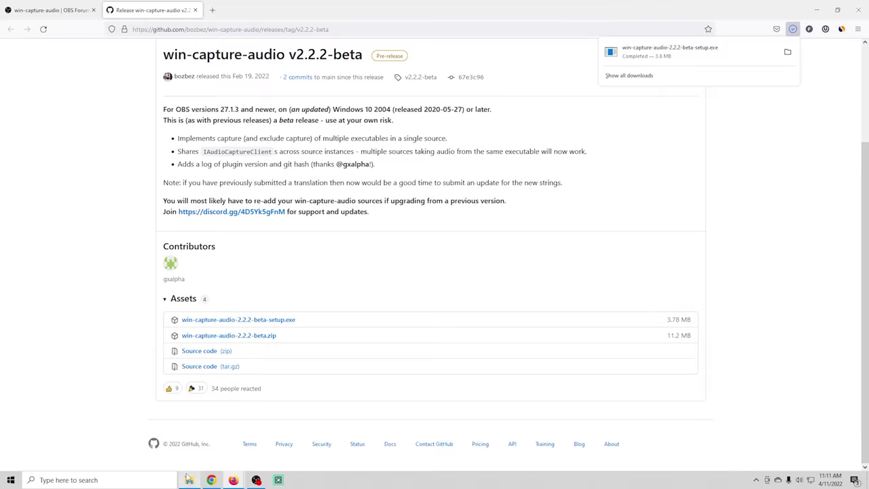
# Run win-capture-audio-2.2.2-beta-setup.exe from the Downloads folder and accept its license agreement.
pyautogui.click(189, 479)
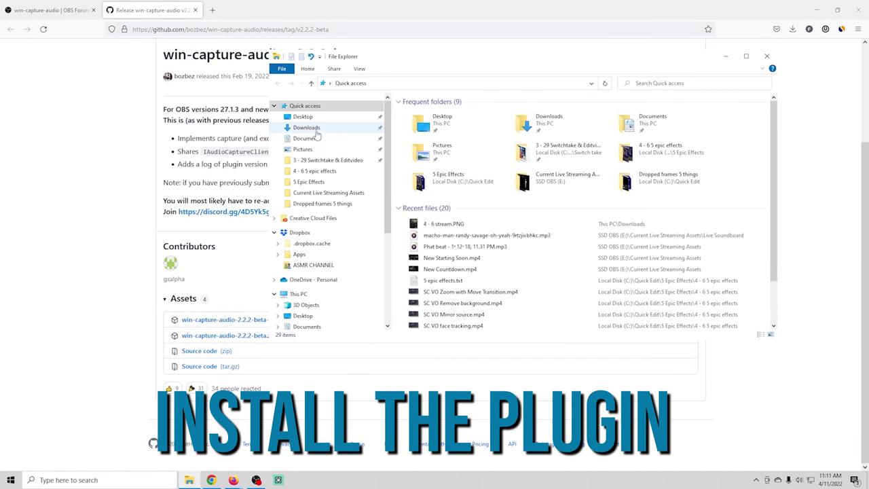
pyautogui.click(306, 127)
pyautogui.doubleClick(433, 126)
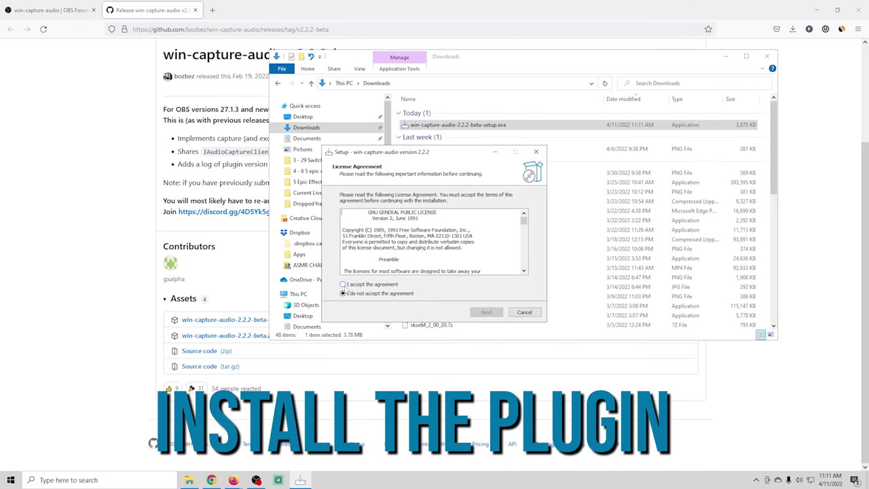
pyautogui.click(482, 312)
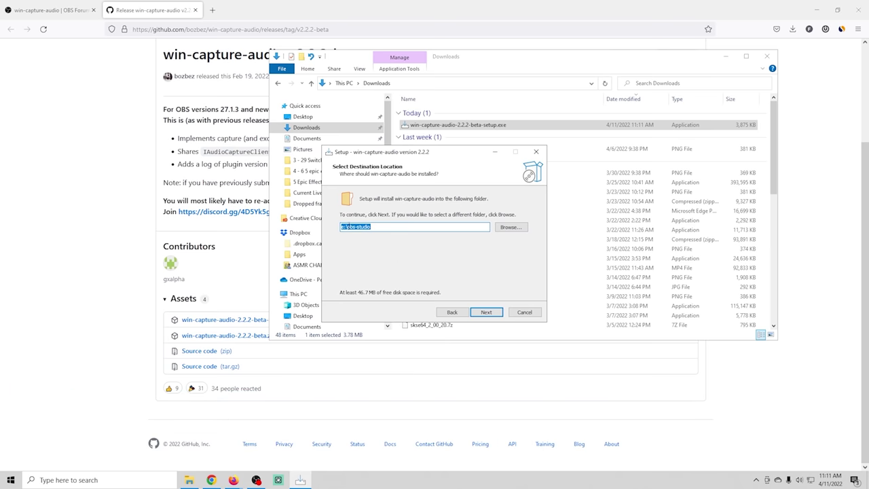
pyautogui.click(509, 228)
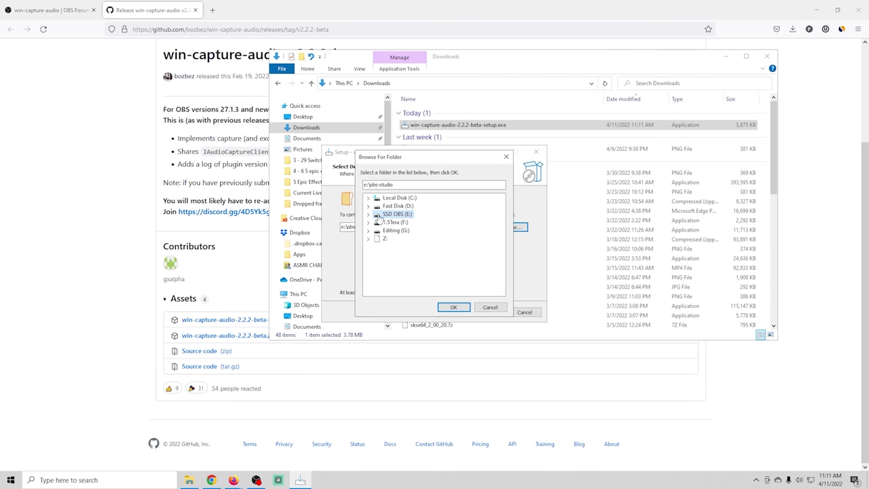
pyautogui.click(368, 198)
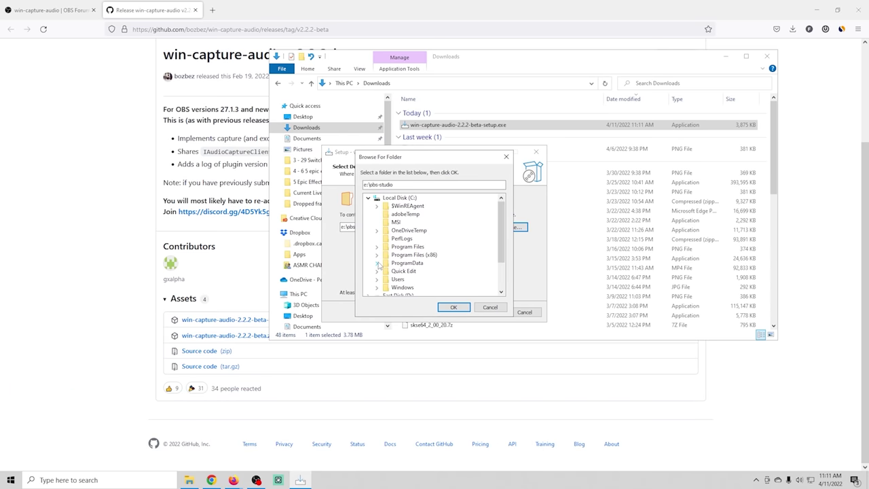
pyautogui.click(377, 247)
pyautogui.scroll(-4, 400, 251)
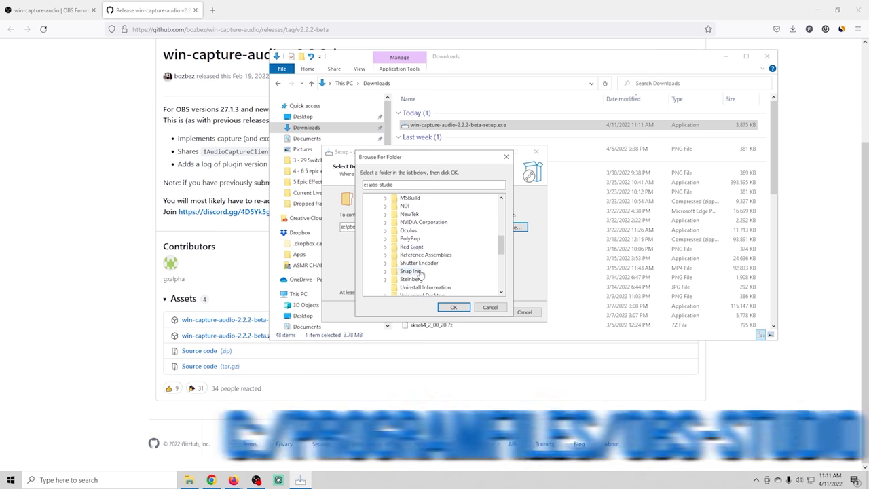
pyautogui.scroll(-10, 414, 251)
pyautogui.click(486, 309)
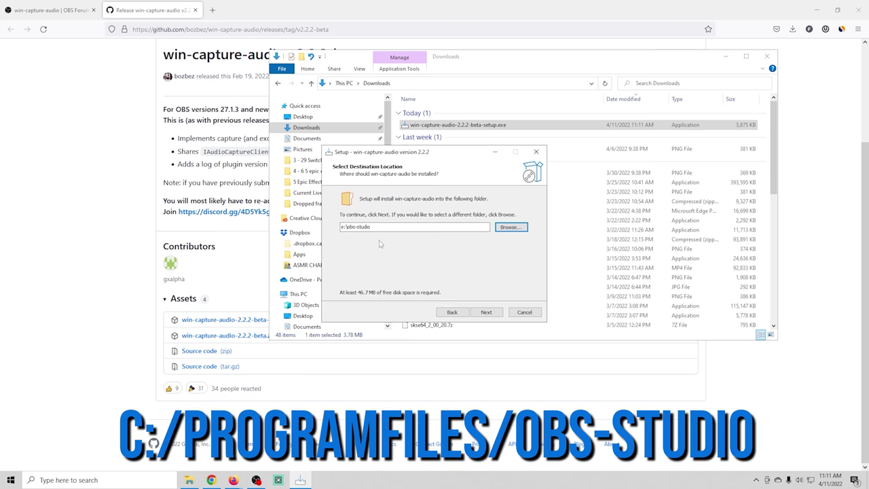
# Install the plugin into e:\obs-studio with win-capture-audio as the Start Menu folder.
pyautogui.click(486, 311)
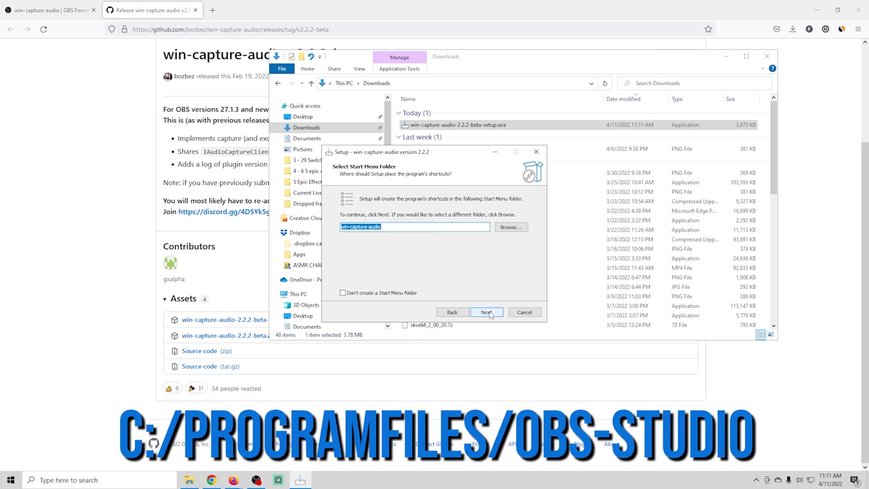
pyautogui.click(488, 312)
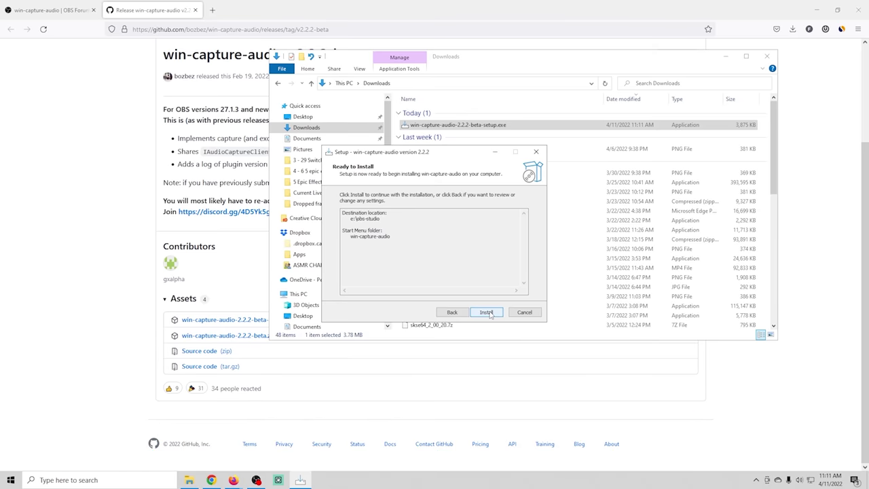
pyautogui.click(486, 312)
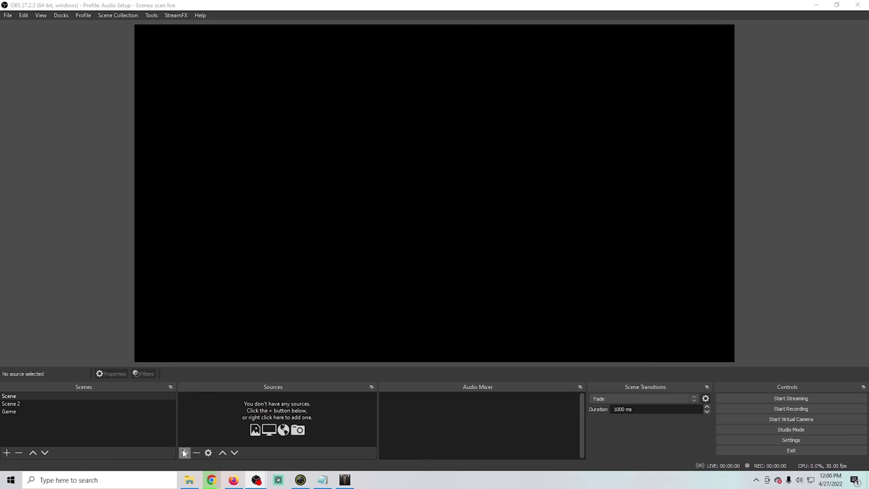
# In OBS, add a Video Capture Device source named "Camera" to the first scene.
pyautogui.click(184, 453)
pyautogui.click(228, 392)
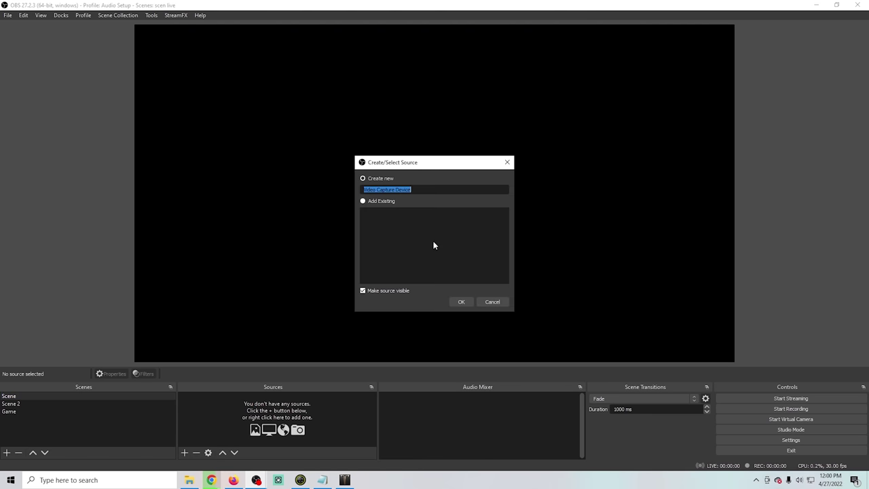
pyautogui.write('Cmera')
pyautogui.press('Left')
pyautogui.press('Left')
pyautogui.press('Left')
pyautogui.press('Left')
pyautogui.write('a')
pyautogui.click(461, 301)
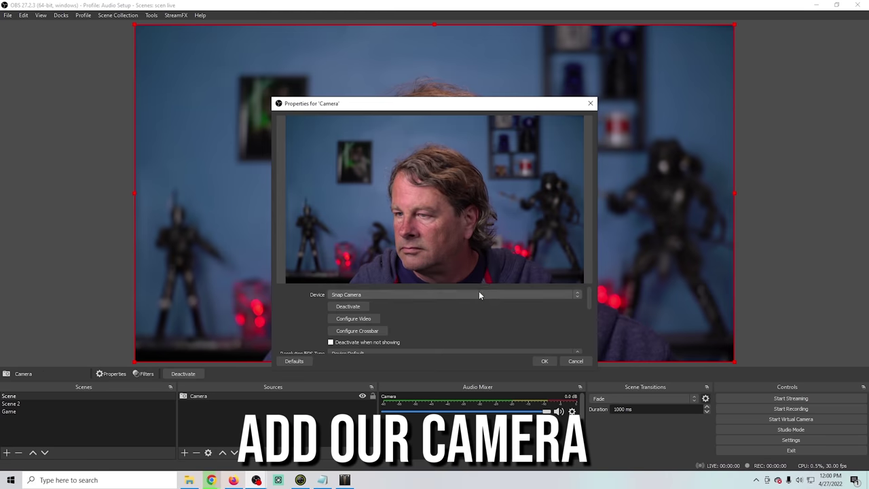
# Set the Camera source to capture audio only, using Digital Audio Interface (Cam Link) as its custom audio device.
pyautogui.scroll(-5, 478, 294)
pyautogui.click(408, 333)
pyautogui.click(326, 350)
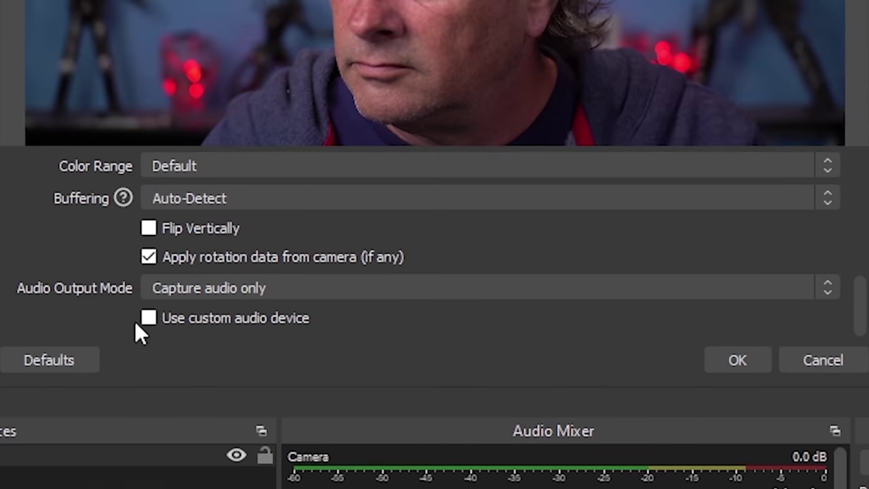
pyautogui.click(148, 318)
pyautogui.scroll(-1, 514, 249)
pyautogui.click(454, 315)
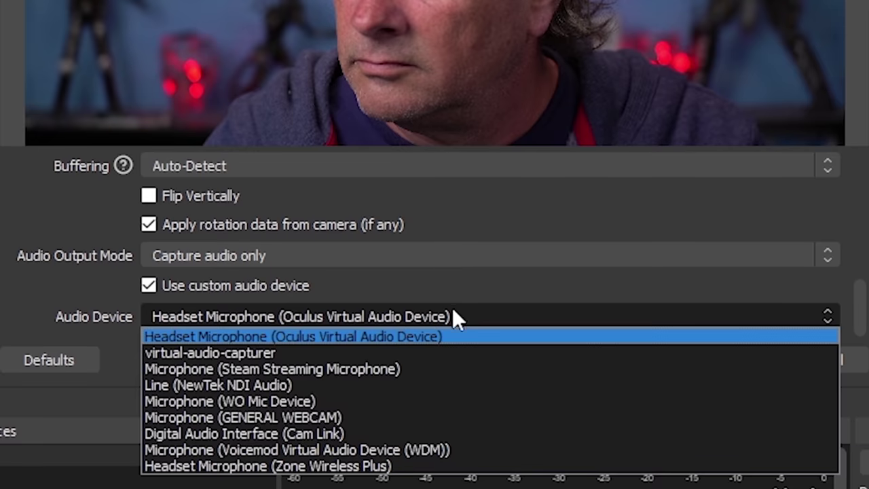
pyautogui.click(367, 433)
pyautogui.click(730, 360)
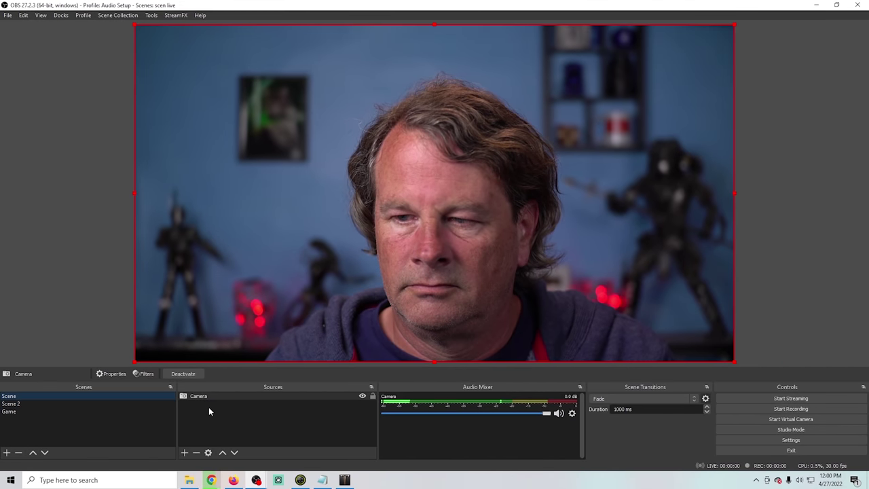
# Add a Display Capture named "Guest" to Scene 2 showing Display 2, and scale it up to fill the canvas.
pyautogui.click(122, 403)
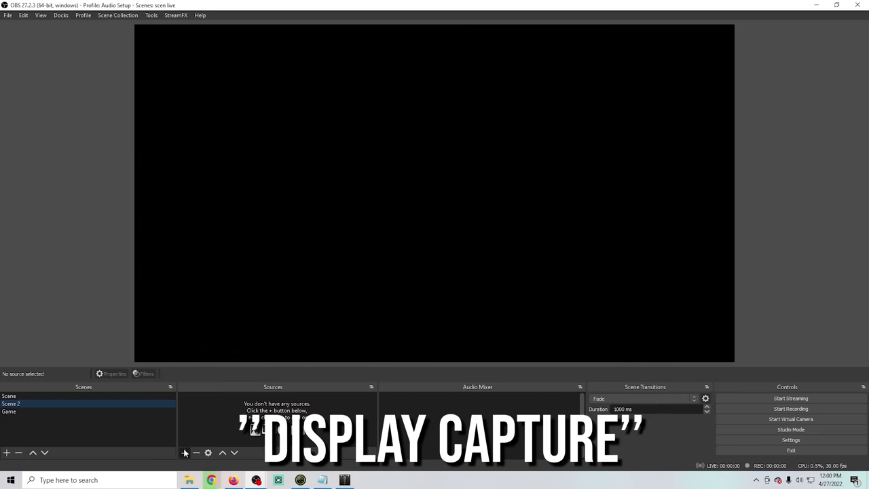
pyautogui.click(185, 452)
pyautogui.click(247, 290)
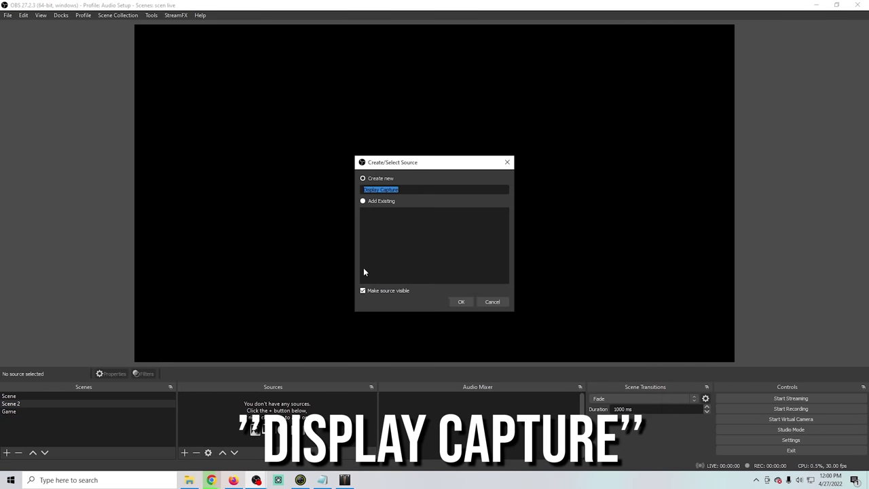
pyautogui.write('Guest')
pyautogui.click(460, 302)
pyautogui.click(401, 305)
pyautogui.click(400, 317)
pyautogui.click(549, 467)
pyautogui.moveTo(549, 260); pyautogui.dragTo(723, 358)
# Add an Application Audio Output Capture source named "Guest Audio all" to Scene 2.
pyautogui.click(185, 452)
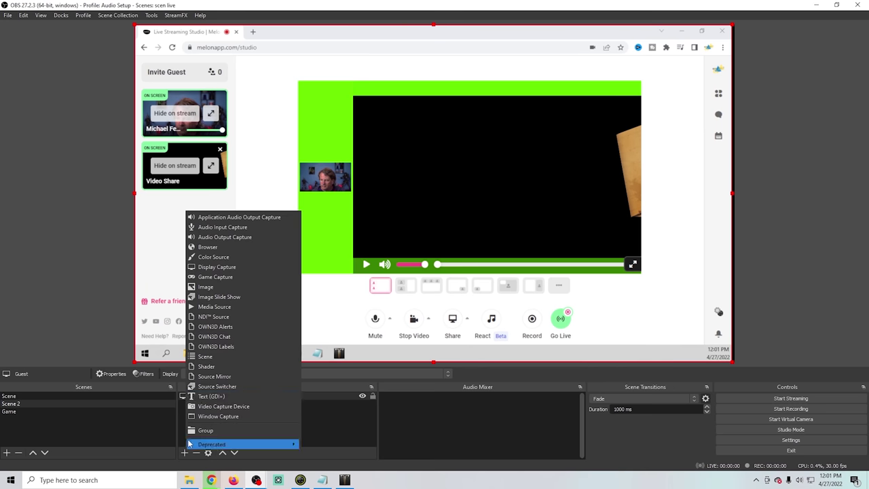
pyautogui.click(230, 218)
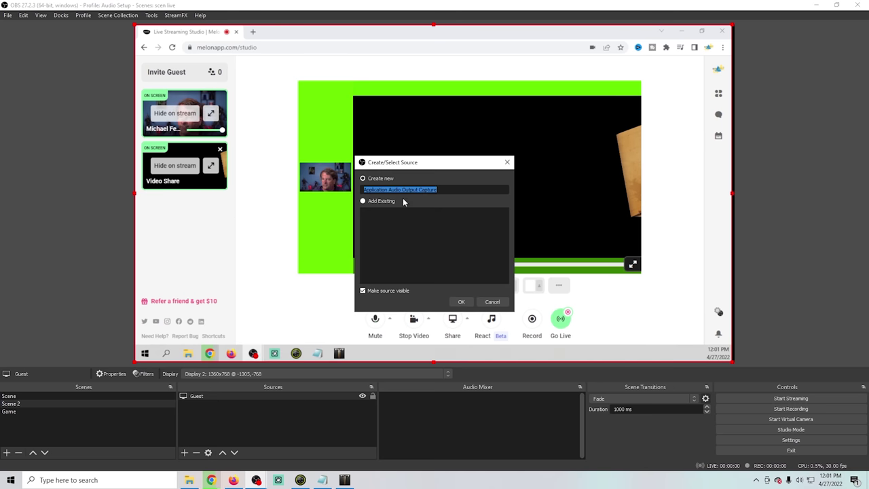
pyautogui.write('Guest')
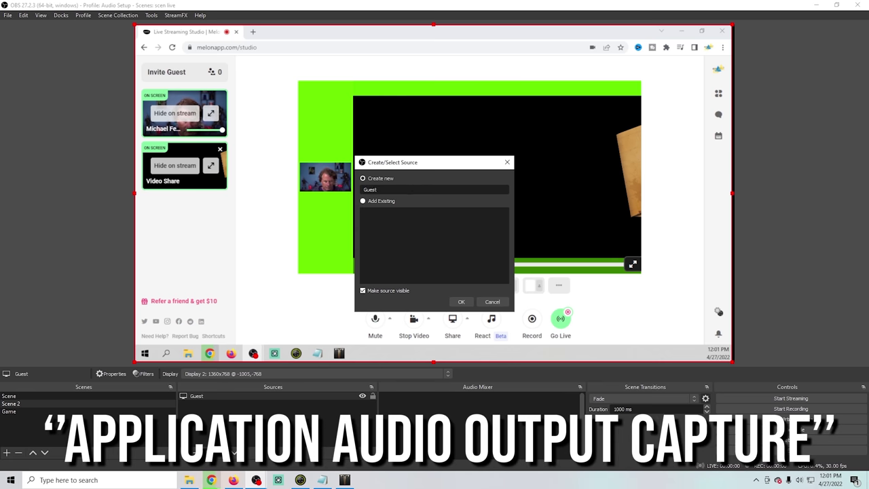
pyautogui.write(' Audio all')
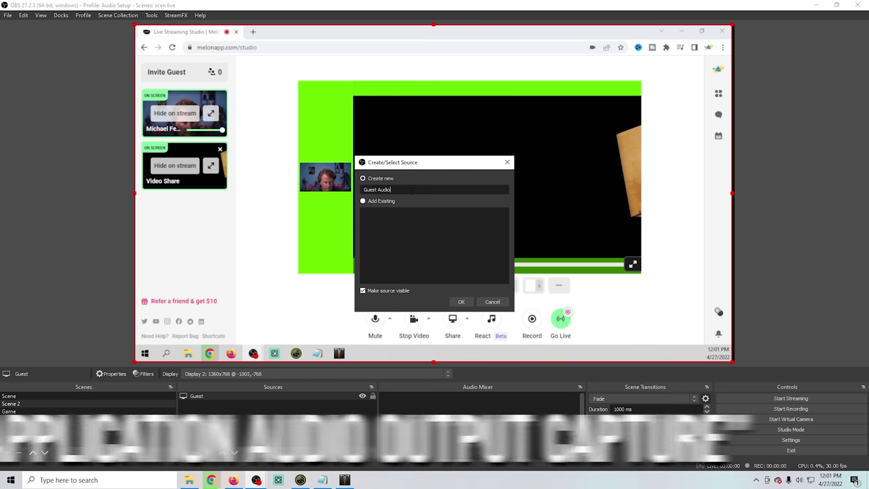
pyautogui.click(461, 302)
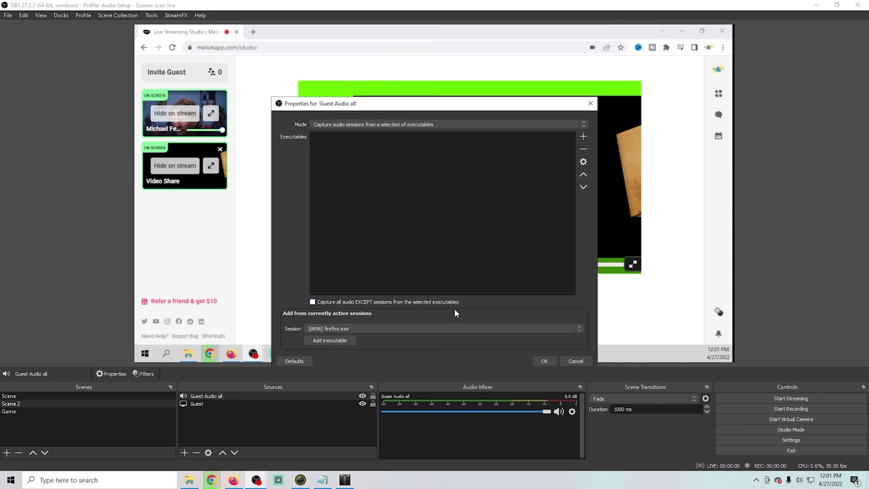
# Add the chrome.exe session as Guest Audio all's captured executable, and play the shared Melon video to test it.
pyautogui.click(333, 329)
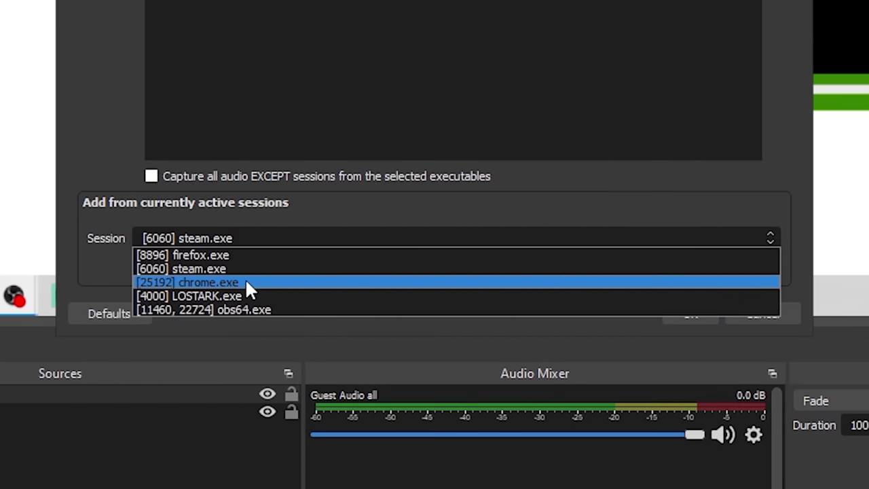
pyautogui.click(245, 282)
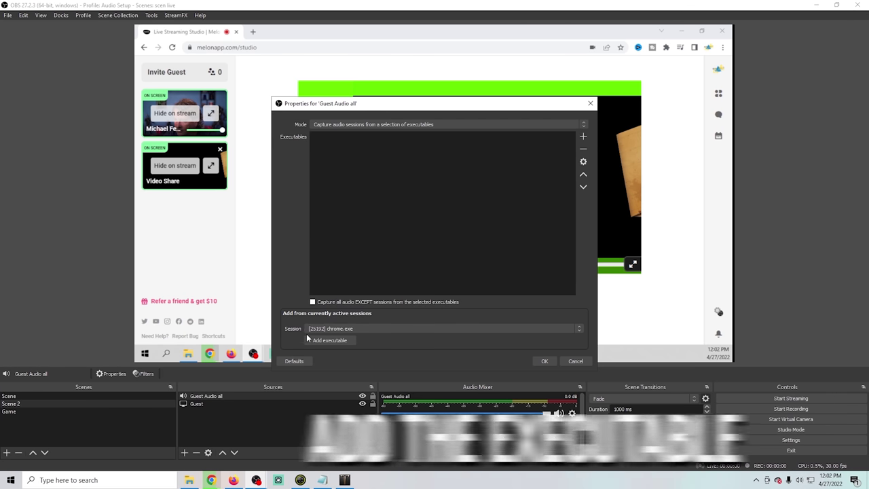
pyautogui.click(329, 340)
pyautogui.click(538, 361)
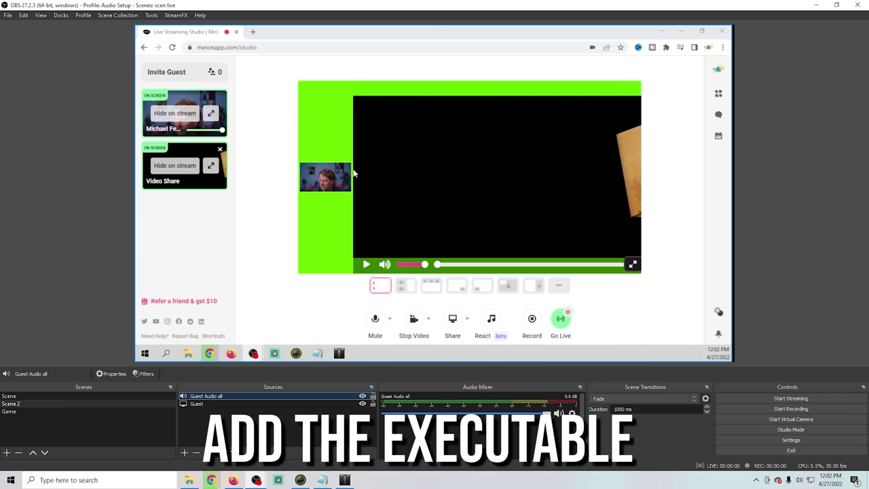
pyautogui.click(366, 265)
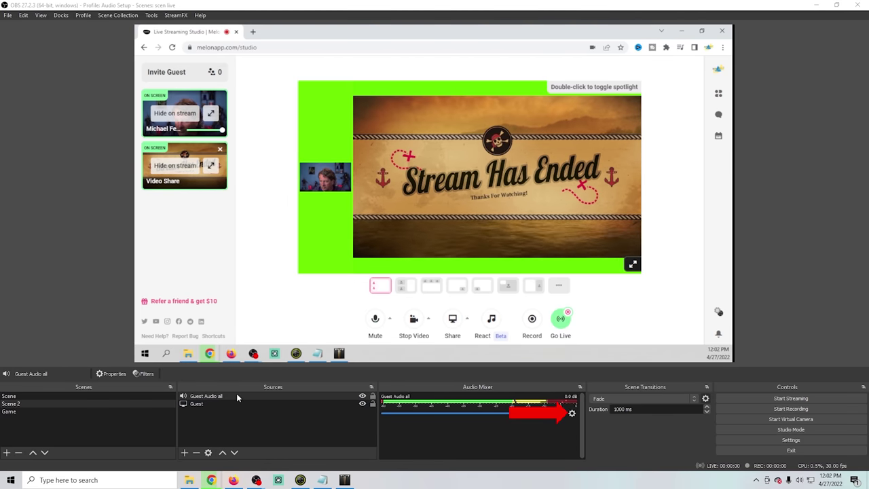
# Set the audio monitoring of Guest Audio all to Monitor and Output in its advanced audio properties.
pyautogui.click(572, 413)
pyautogui.click(593, 407)
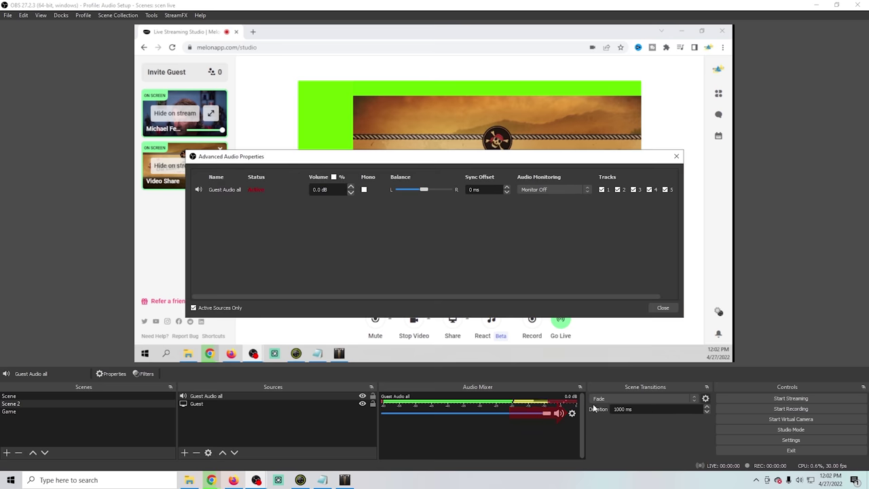
pyautogui.click(543, 189)
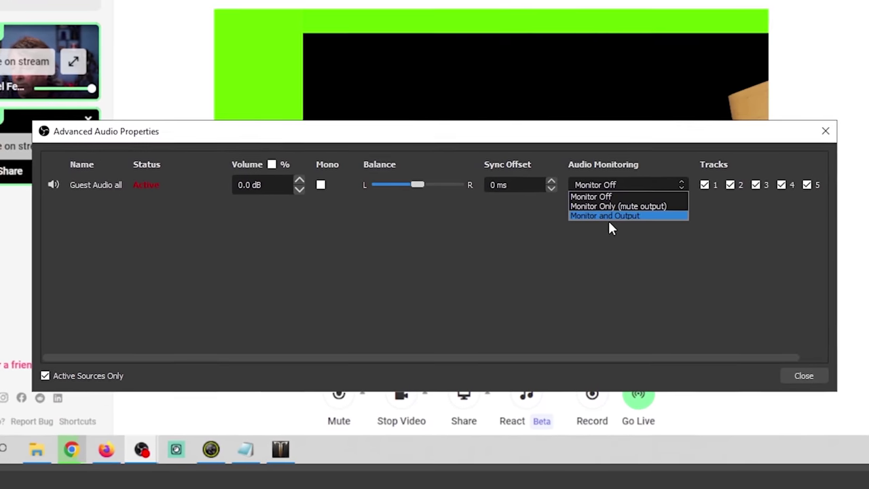
pyautogui.click(608, 216)
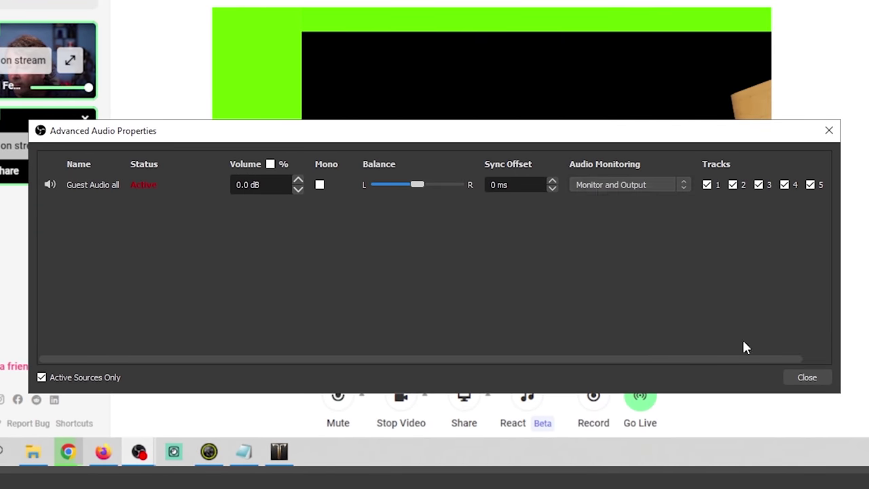
pyautogui.click(793, 376)
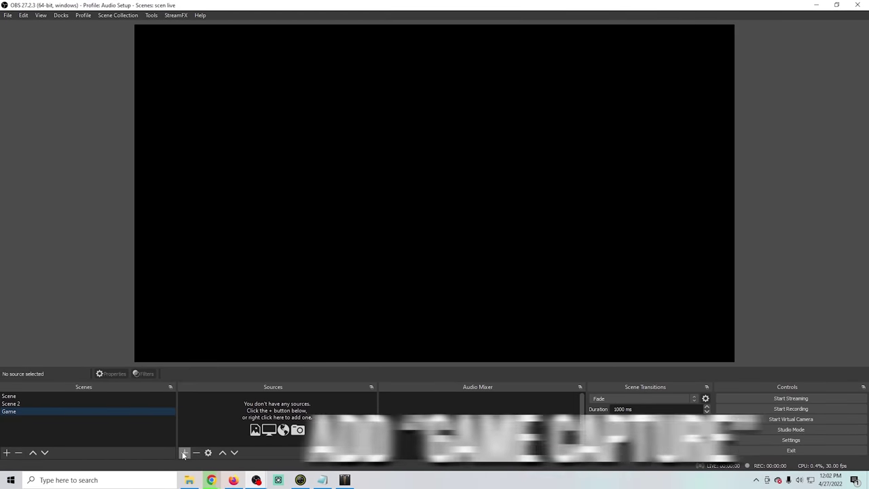
# Add a Game Capture source with its default name and settings to the Game scene.
pyautogui.click(183, 453)
pyautogui.click(228, 287)
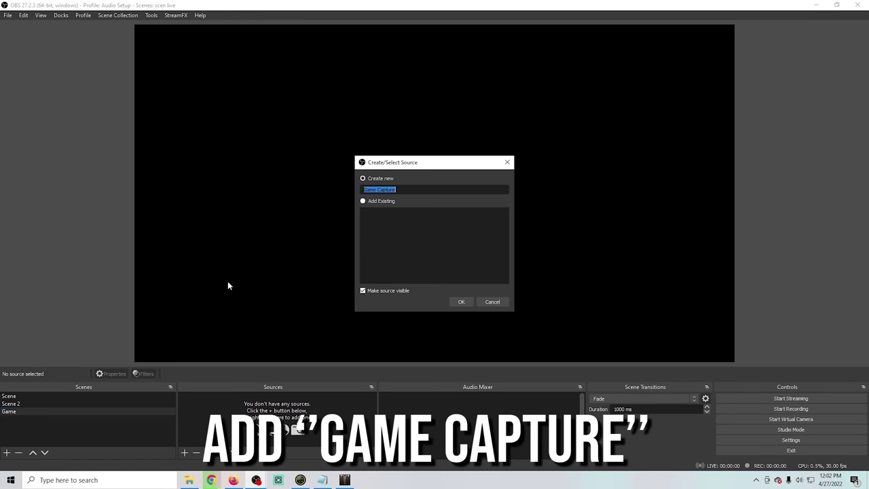
pyautogui.click(456, 301)
pyautogui.click(545, 361)
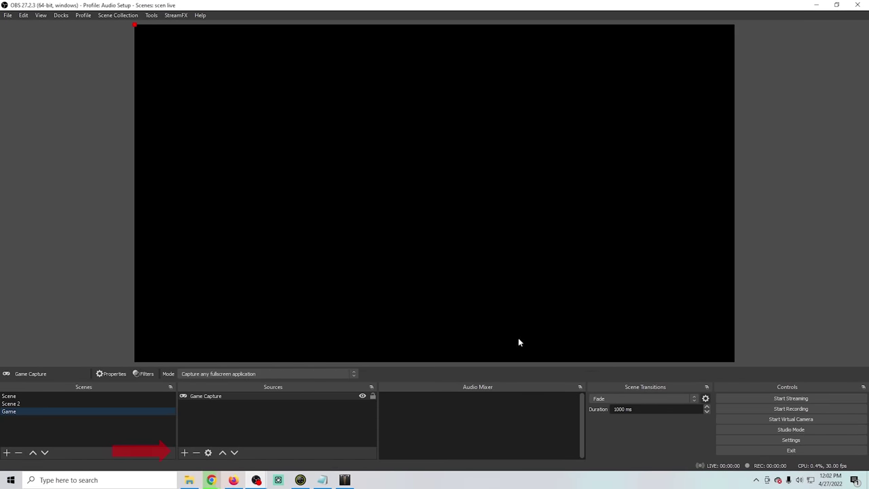
# Add a new Application Audio Output Capture source named "Game all" to the Game scene.
pyautogui.click(184, 452)
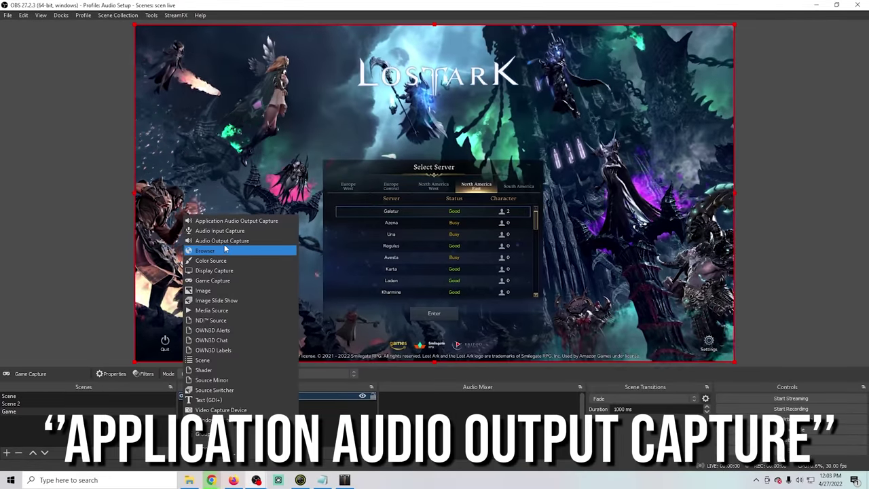
pyautogui.click(234, 220)
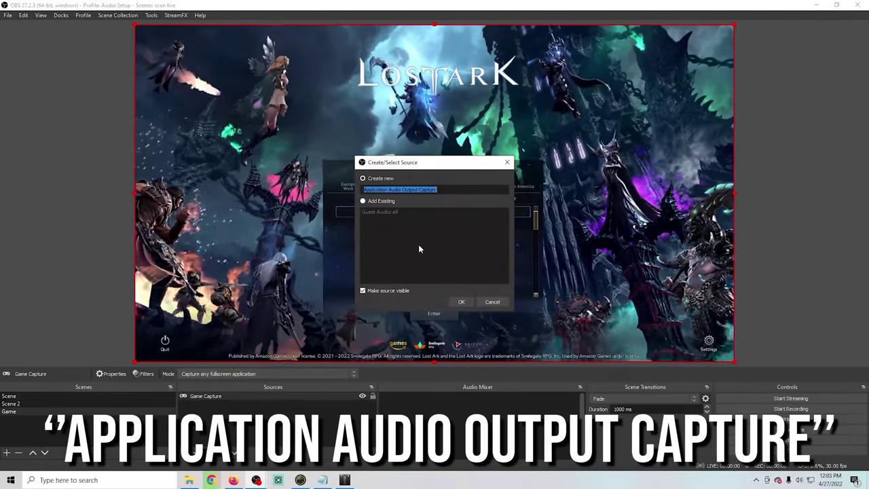
pyautogui.write('Game all')
pyautogui.click(461, 301)
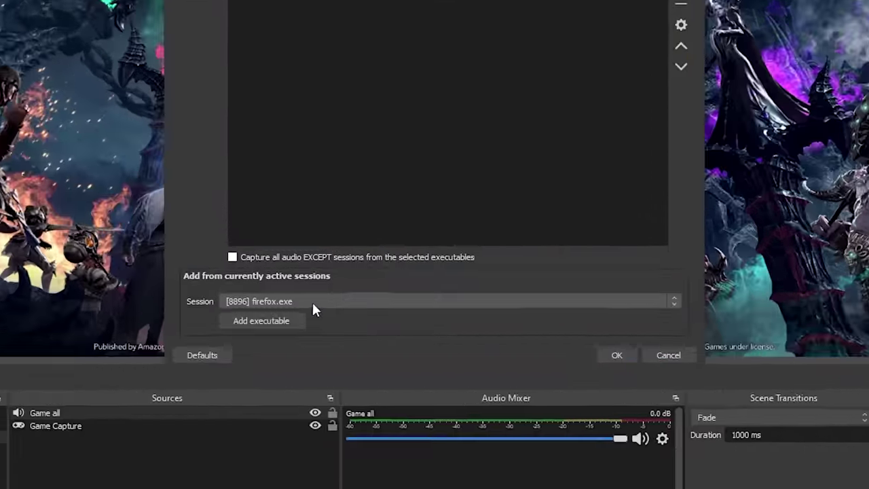
# Add the LOSTARK.exe session as the captured executable of Game all and accept the properties.
pyautogui.click(316, 306)
pyautogui.click(290, 347)
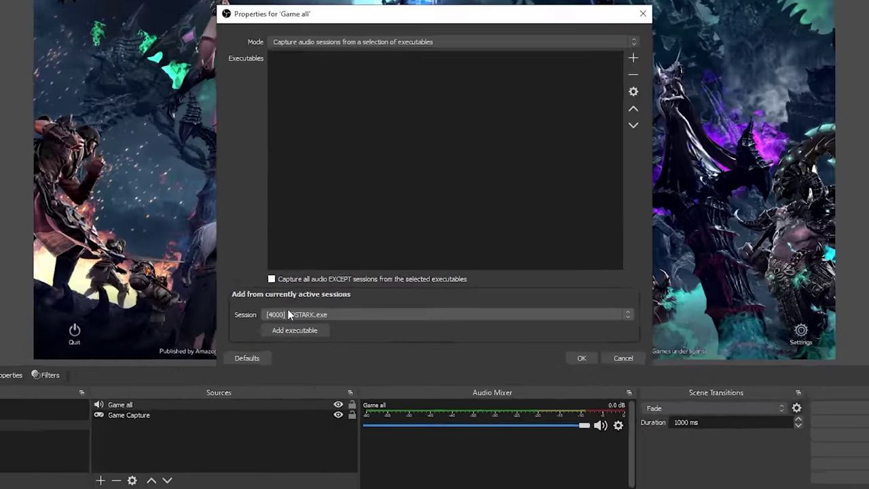
pyautogui.click(161, 292)
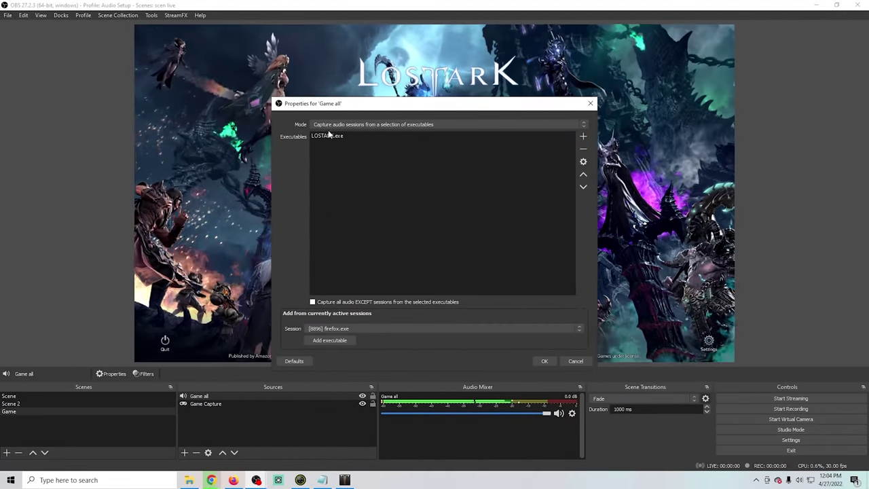
pyautogui.click(544, 361)
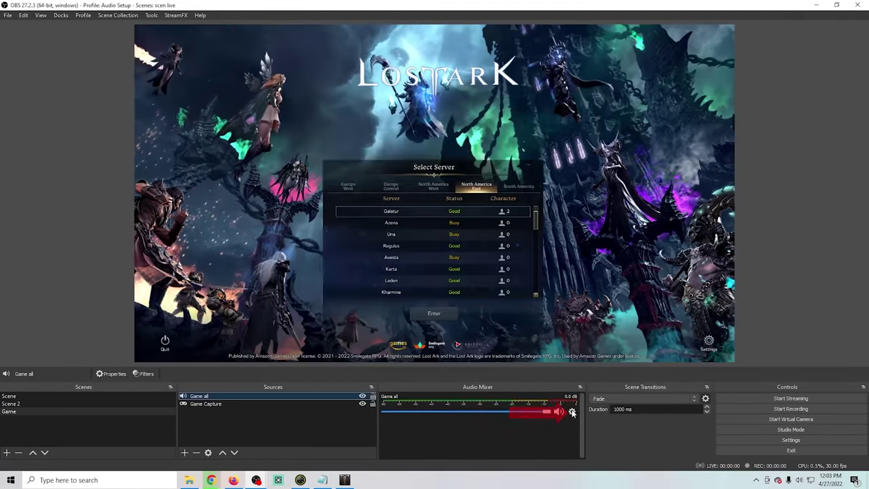
# Set the audio monitoring of Game all to Monitor and Output in its advanced audio properties.
pyautogui.click(572, 413)
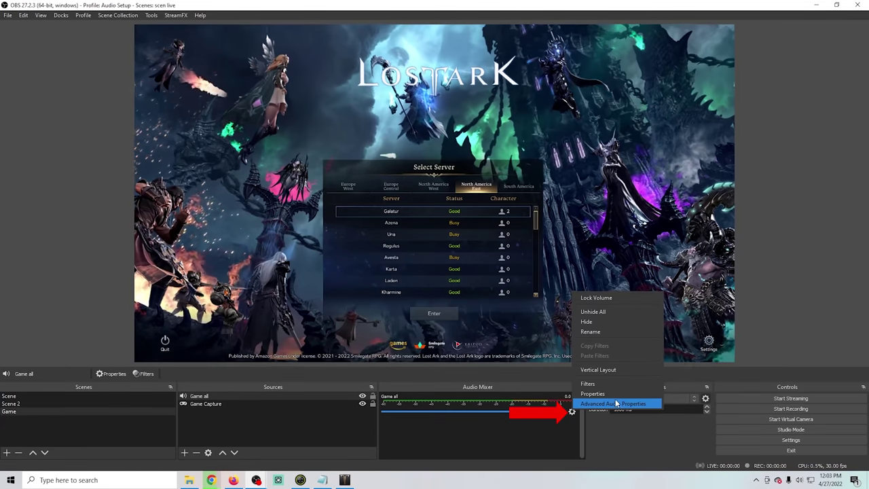
pyautogui.click(616, 403)
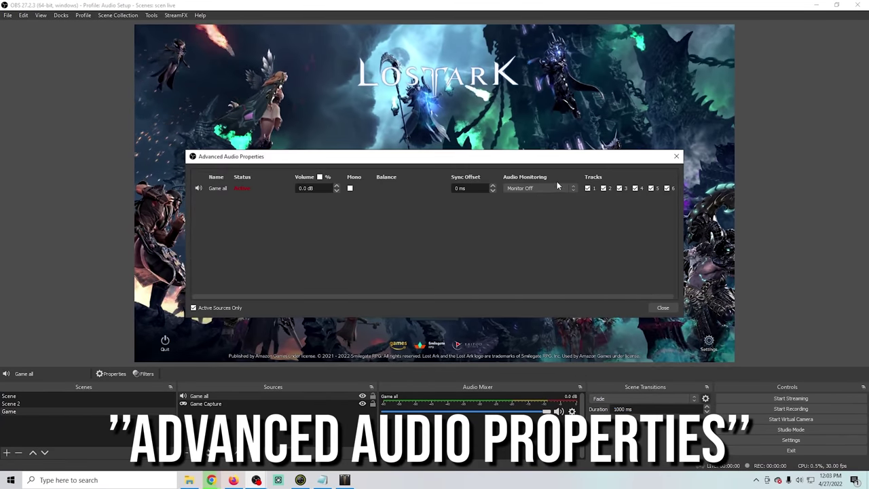
pyautogui.click(557, 186)
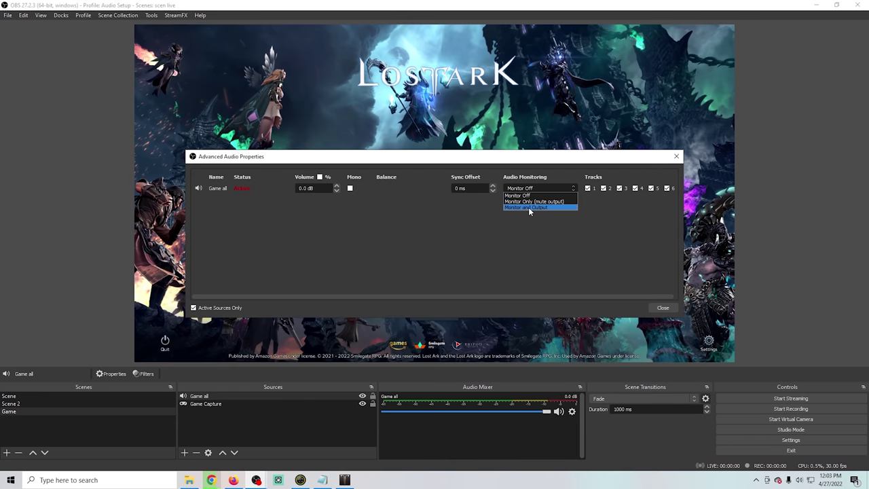
pyautogui.click(529, 207)
pyautogui.click(655, 308)
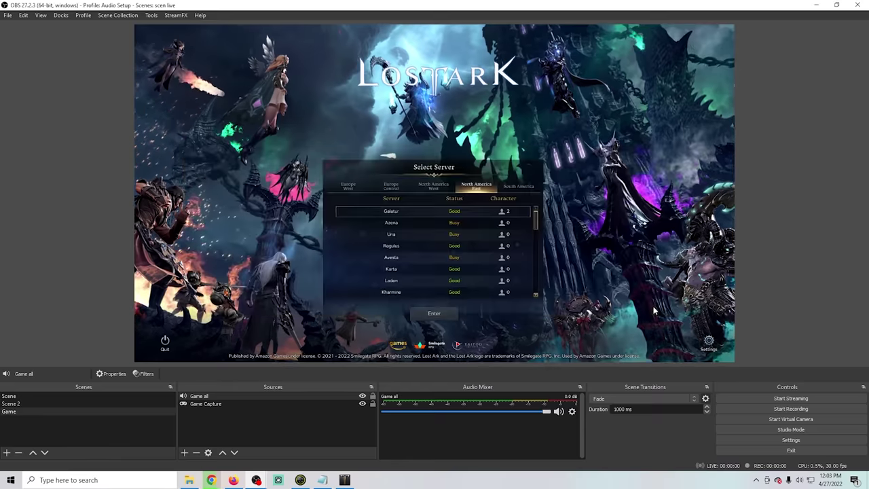
# Add the existing Guest Audio all application audio capture to the Game scene as a source.
pyautogui.click(354, 346)
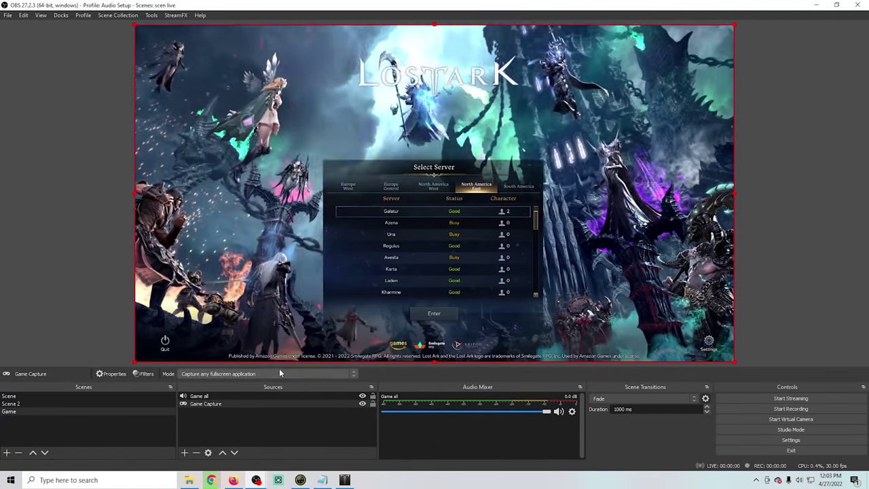
pyautogui.click(286, 398)
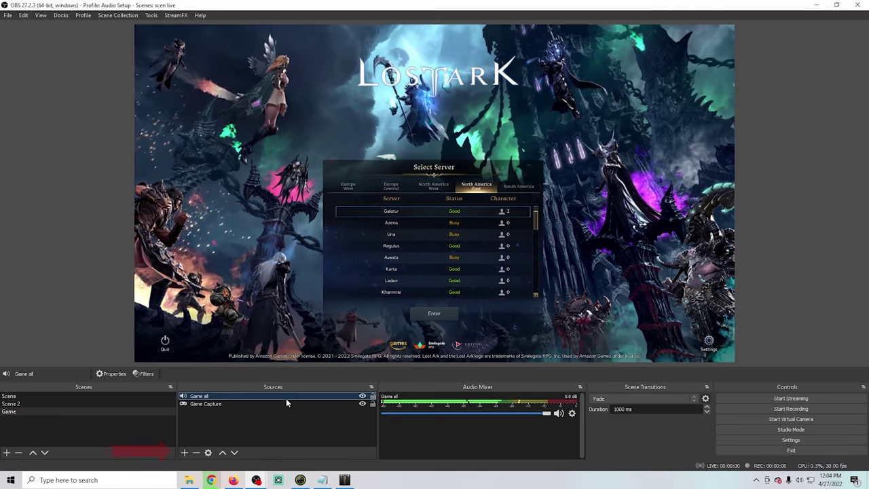
pyautogui.click(184, 455)
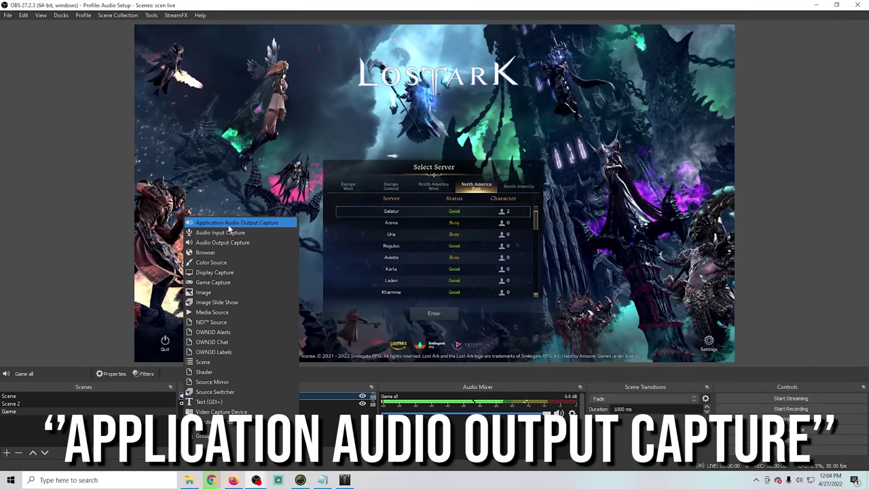
pyautogui.click(228, 223)
pyautogui.click(363, 201)
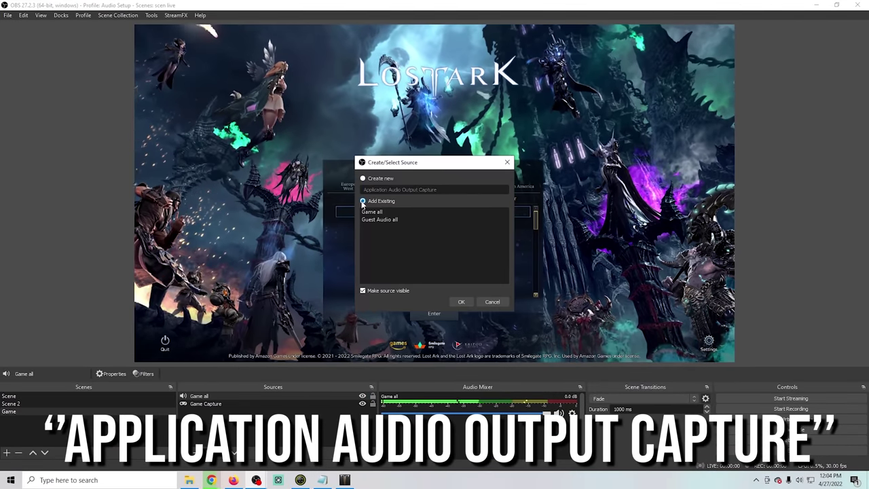
pyautogui.click(372, 219)
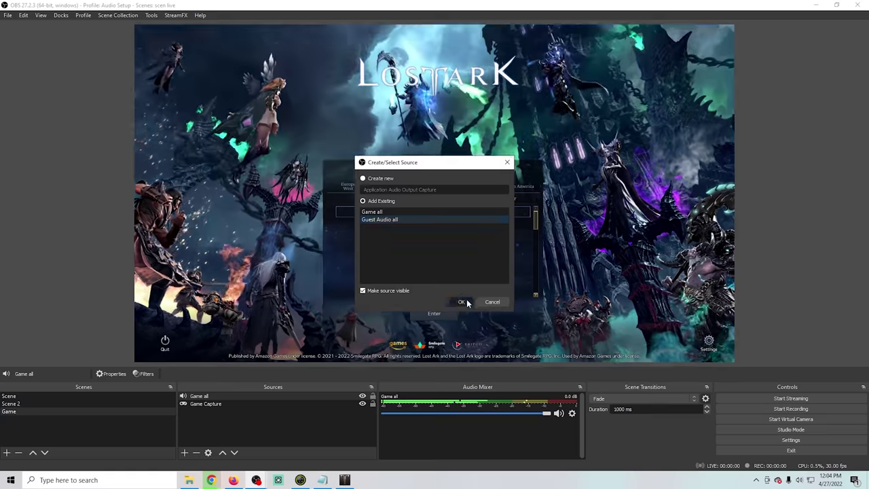
pyautogui.click(462, 302)
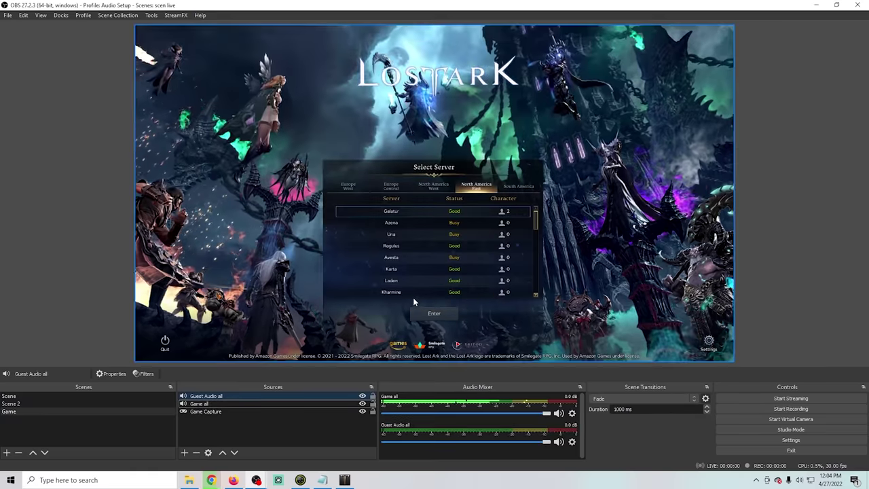
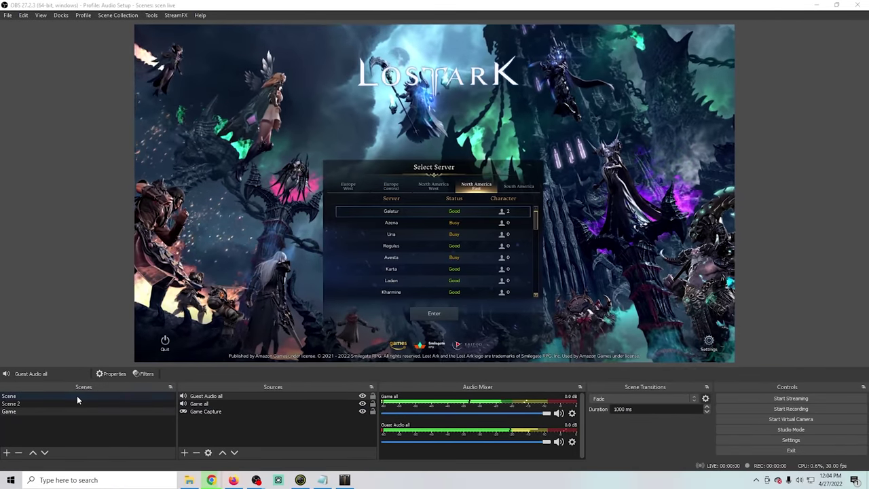
# Add a new Application Audio Output Capture source named "Guest Me" to the camera scene, Scene.
pyautogui.click(77, 395)
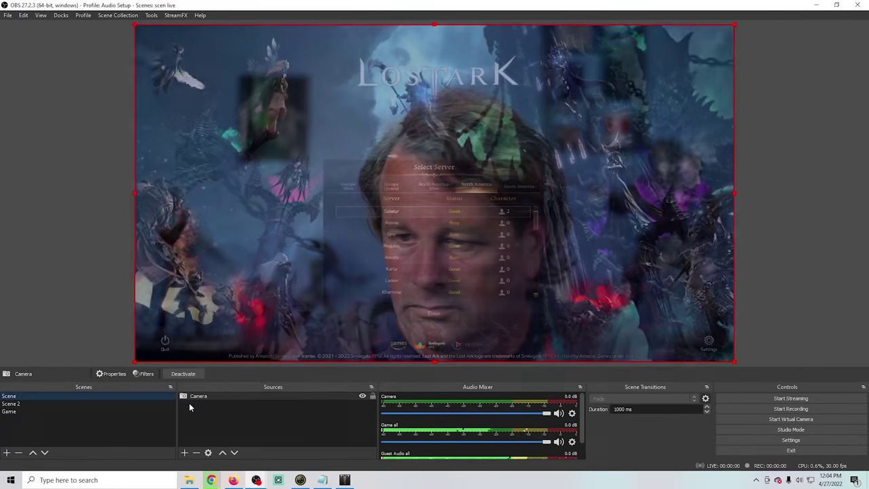
pyautogui.click(183, 452)
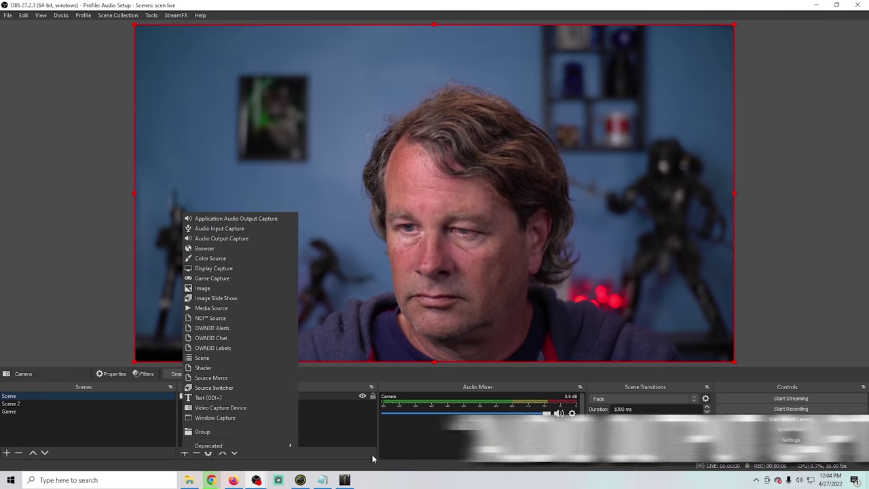
pyautogui.click(243, 219)
pyautogui.write('Guest Me')
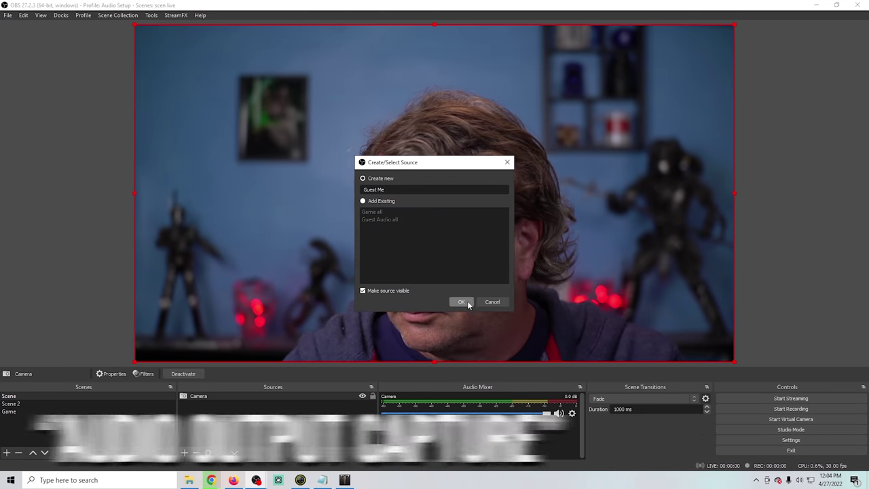
pyautogui.click(463, 301)
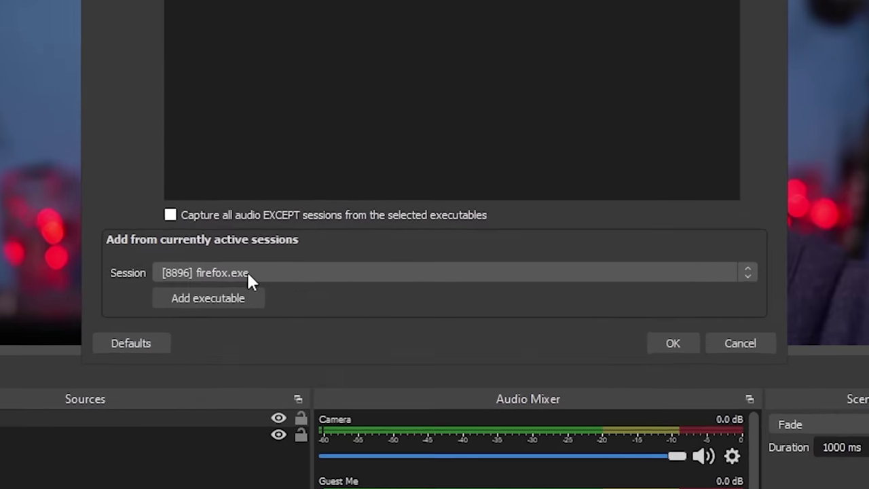
# Add the chrome.exe session as the captured executable of Guest Me and accept the properties.
pyautogui.click(248, 273)
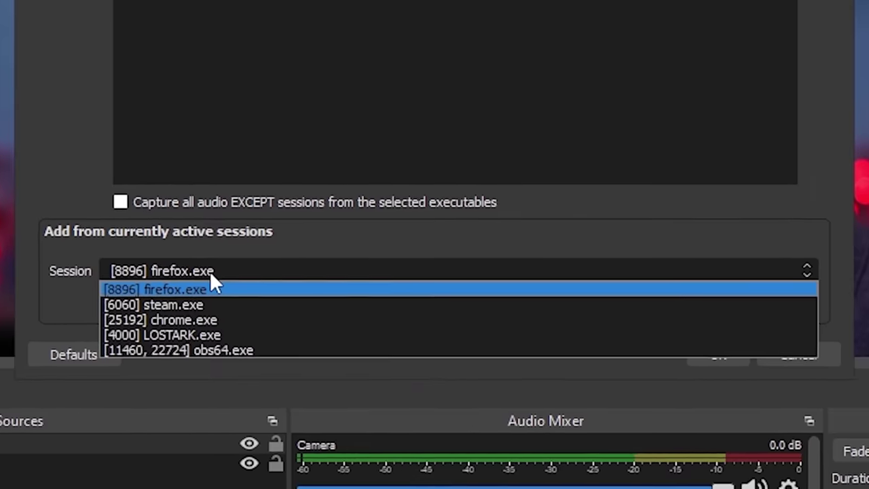
pyautogui.click(239, 316)
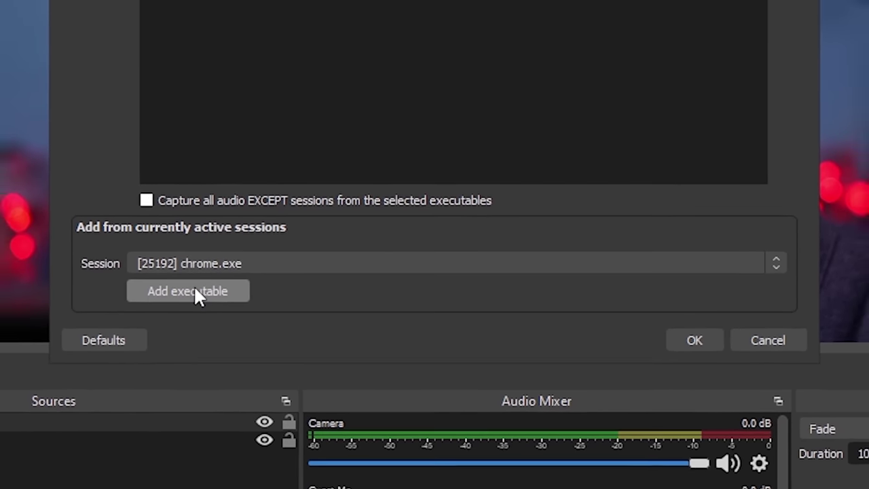
pyautogui.click(186, 293)
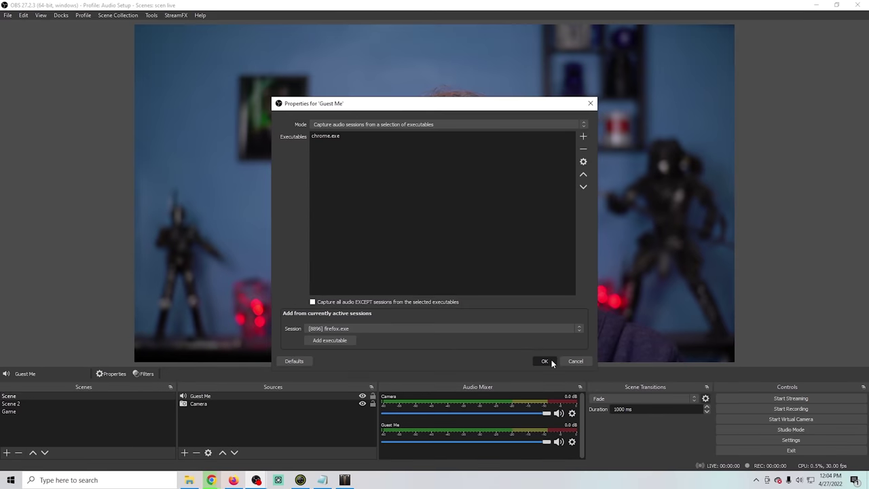
pyautogui.click(551, 363)
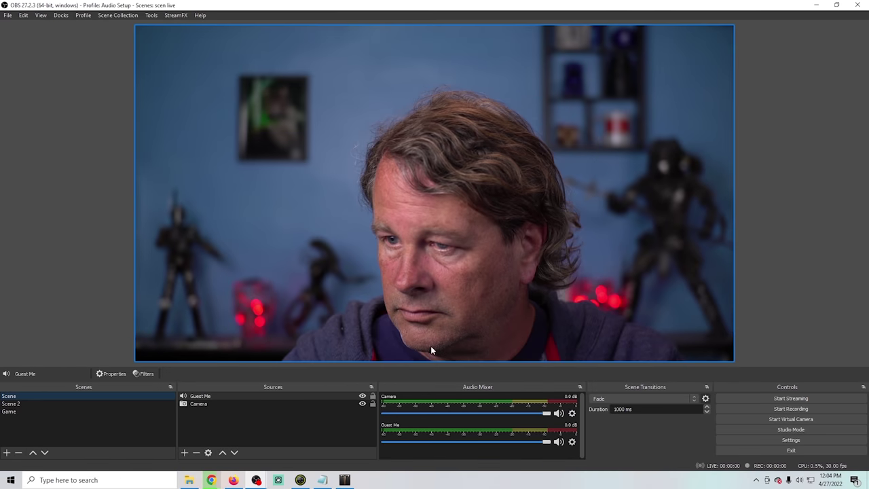
# Set the audio monitoring of Guest Me to Monitor Only (mute output) in the advanced audio properties.
pyautogui.click(572, 440)
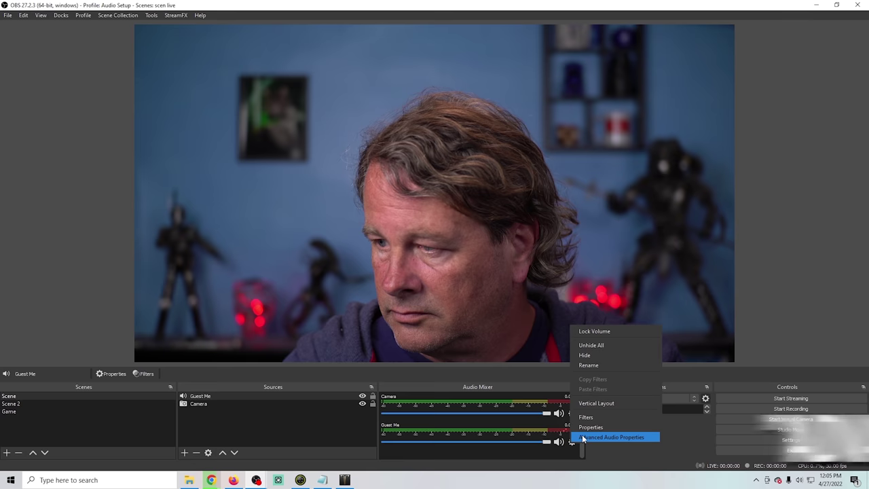
pyautogui.click(582, 436)
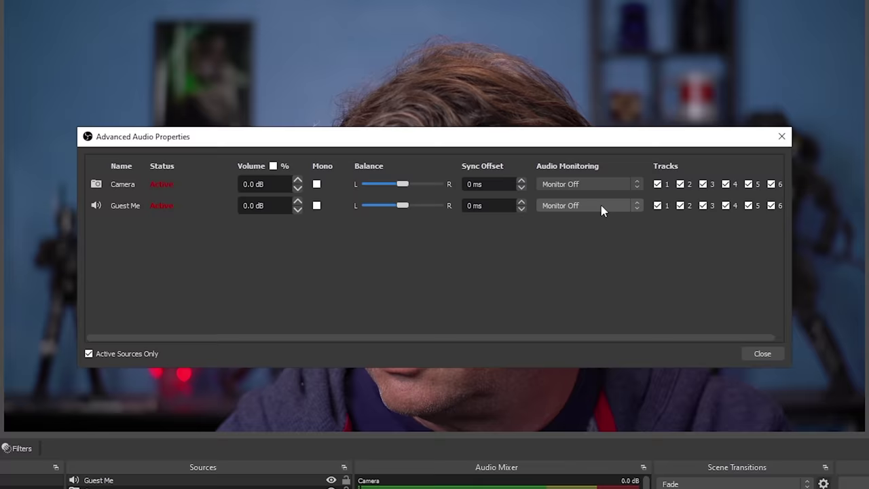
pyautogui.click(550, 204)
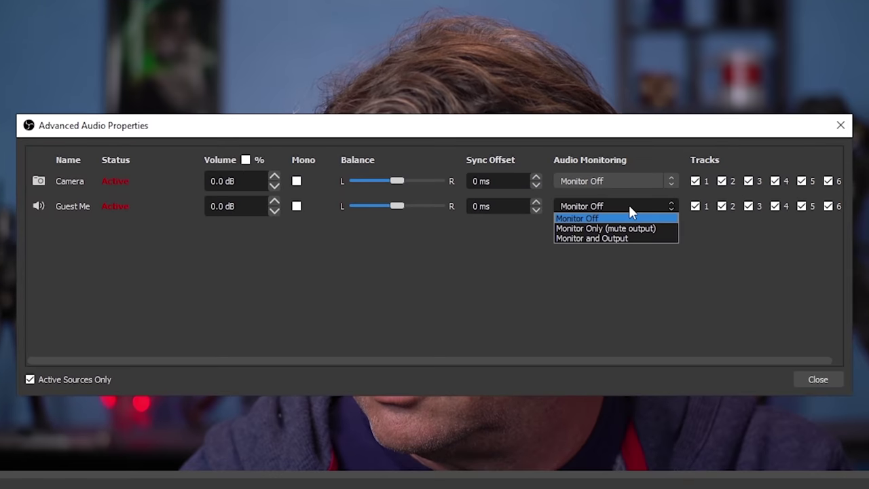
pyautogui.click(624, 228)
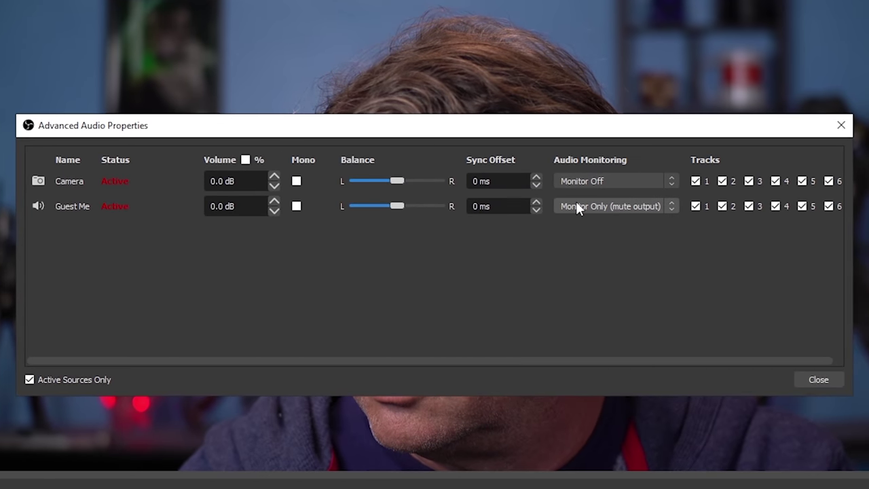
# Close the advanced audio properties and add a new Audio Input Capture source under its default name to Scene 2.
pyautogui.click(817, 380)
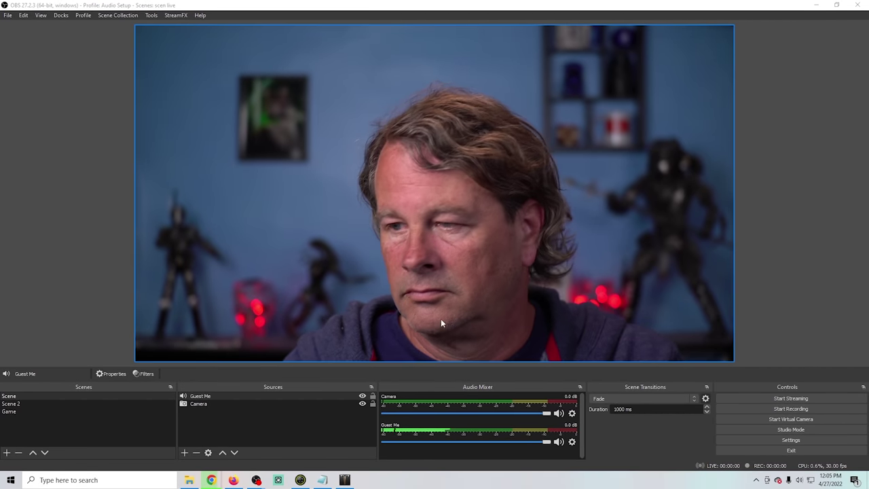
pyautogui.click(82, 403)
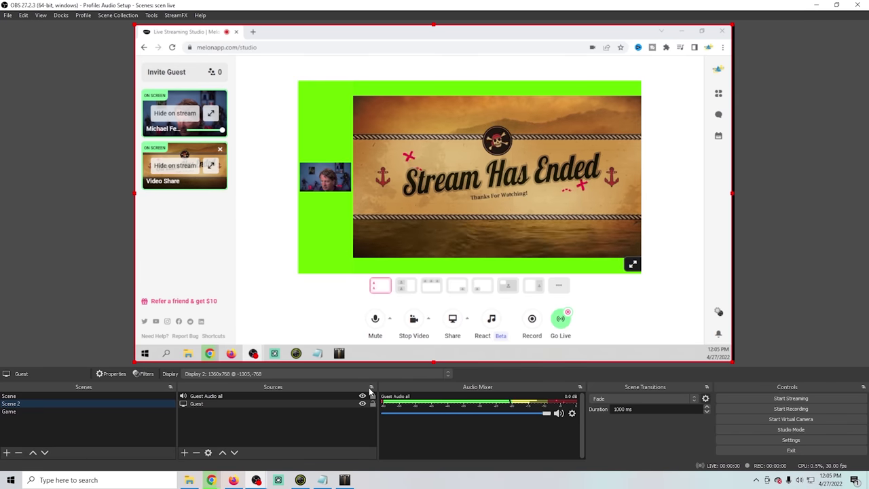
pyautogui.click(182, 452)
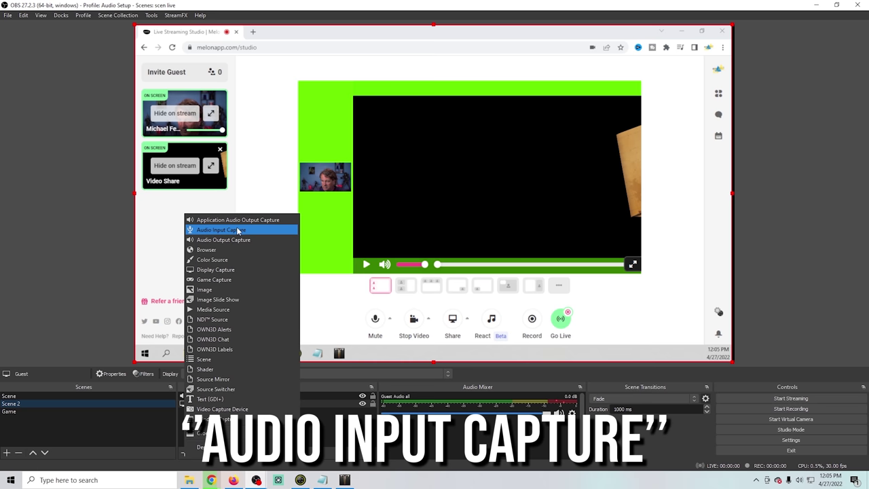
pyautogui.click(237, 232)
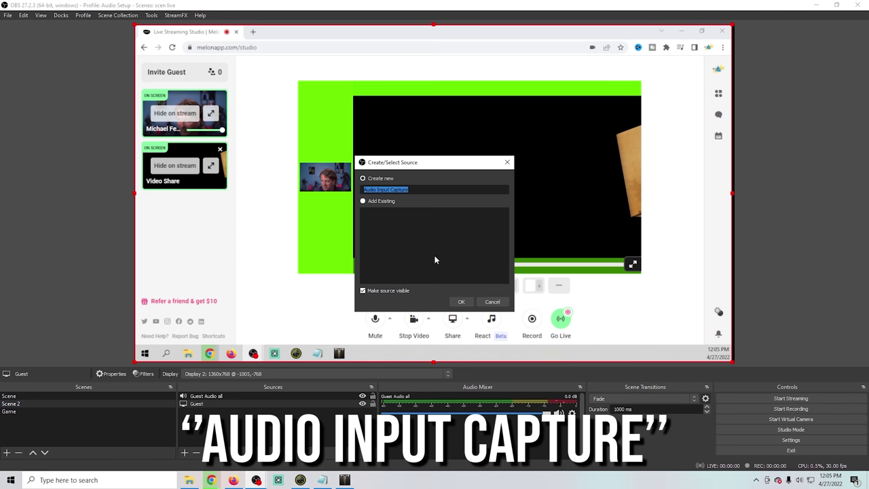
pyautogui.click(459, 303)
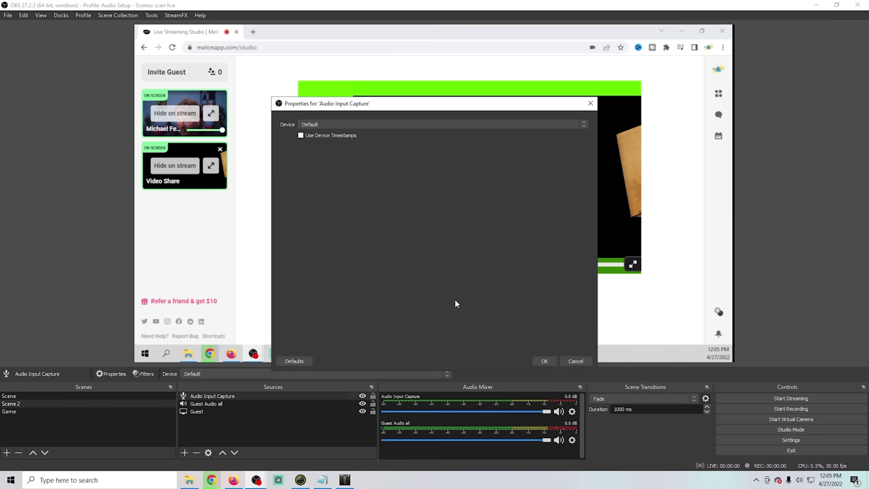
# Set the device of the Audio Input Capture source to Digital Audio Interface (Cam Link) and accept the properties.
pyautogui.click(371, 125)
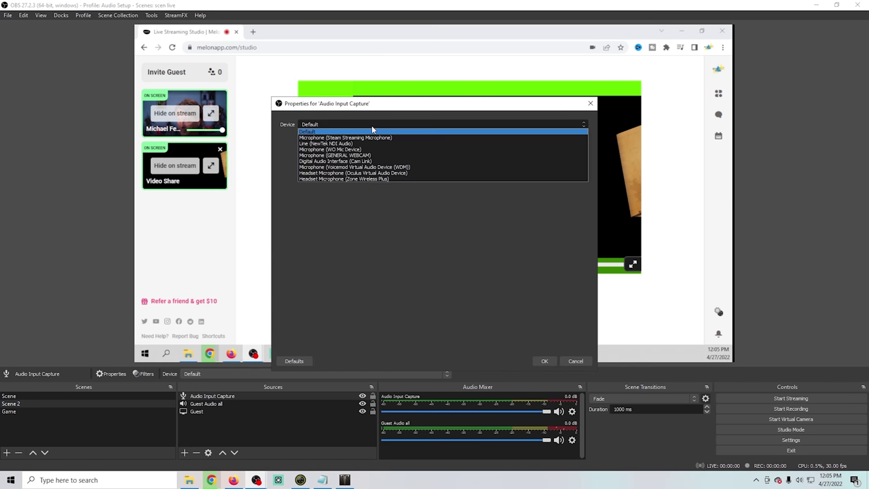
pyautogui.click(367, 161)
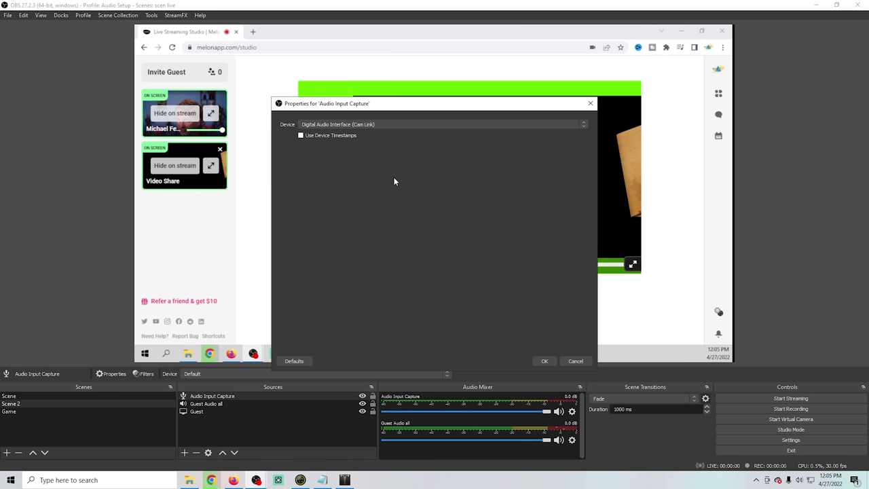
pyautogui.click(543, 361)
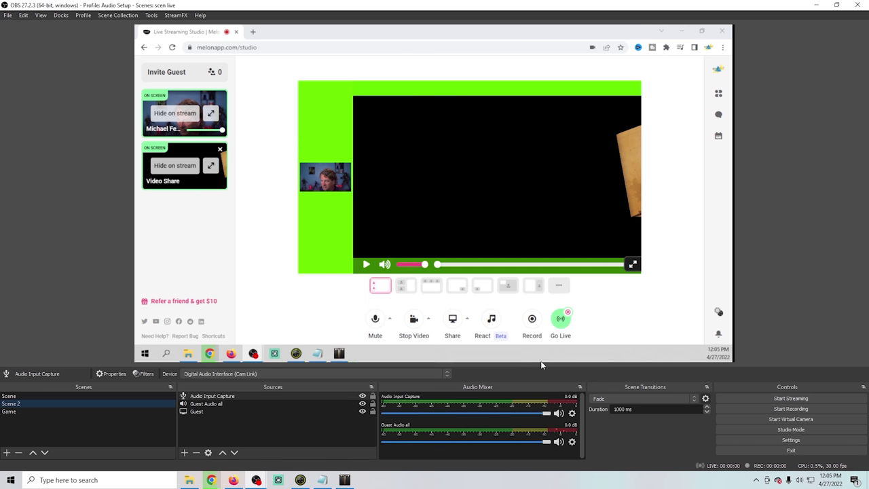